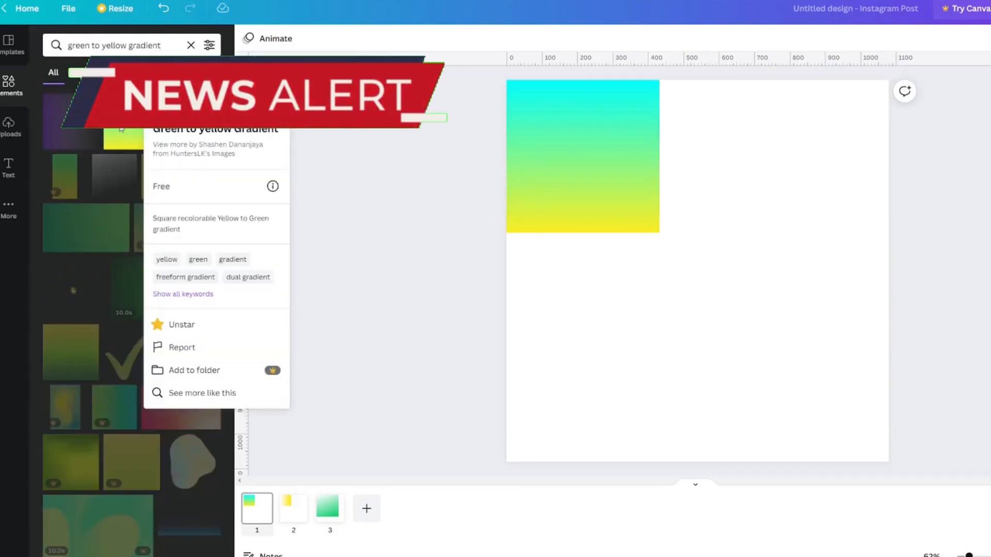
Filter the "green to yellow gradient" element search to free items and show the photo results
click(209, 46)
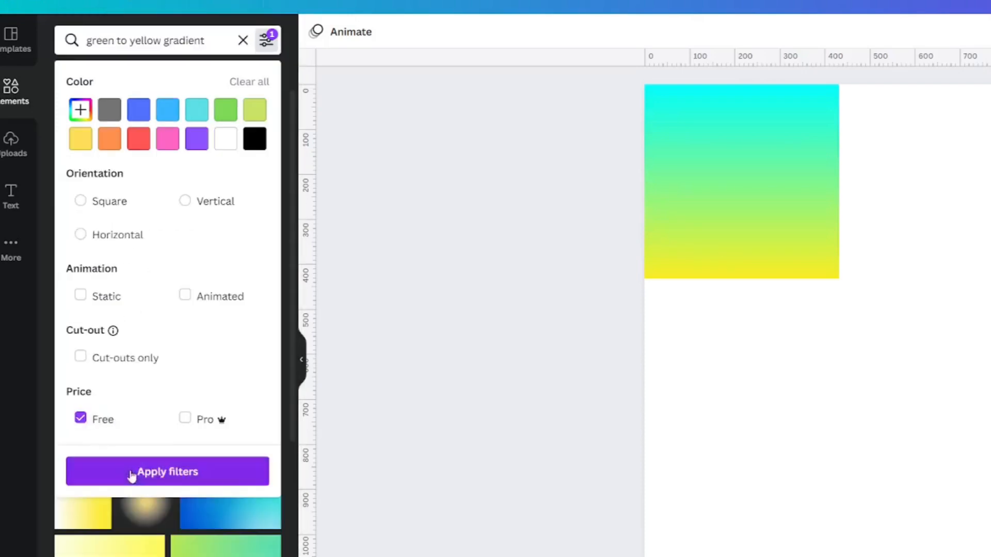
click(132, 473)
click(106, 74)
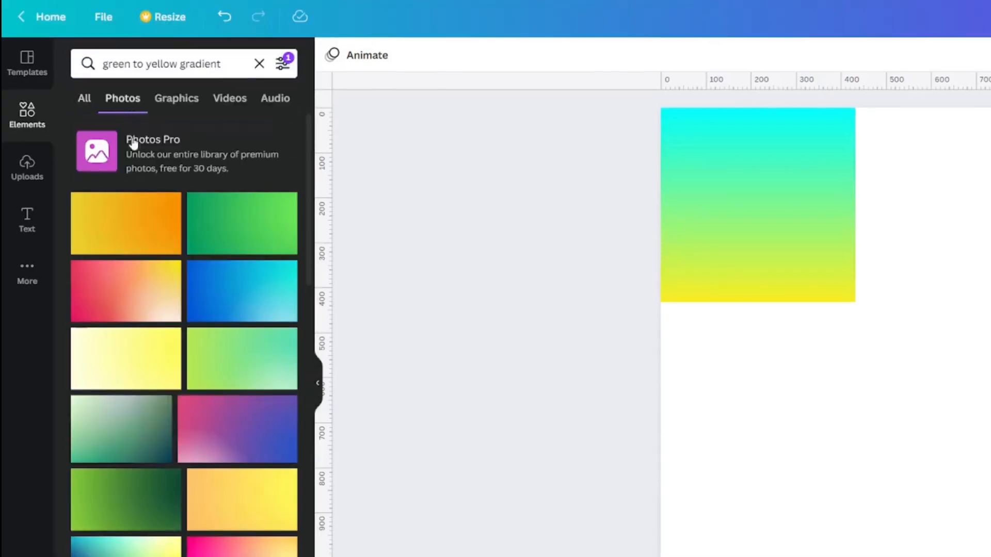
Browse the free photo, graphic and video results, and open the options of the cyan-to-yellow gradient graphic
scroll(163, 404, down, 10)
scroll(163, 403, up, 5)
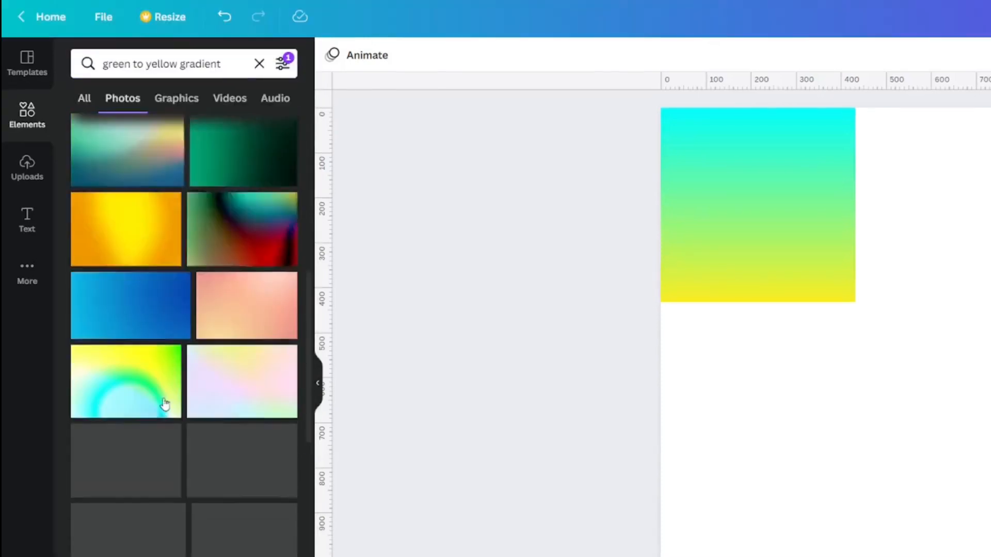
click(177, 98)
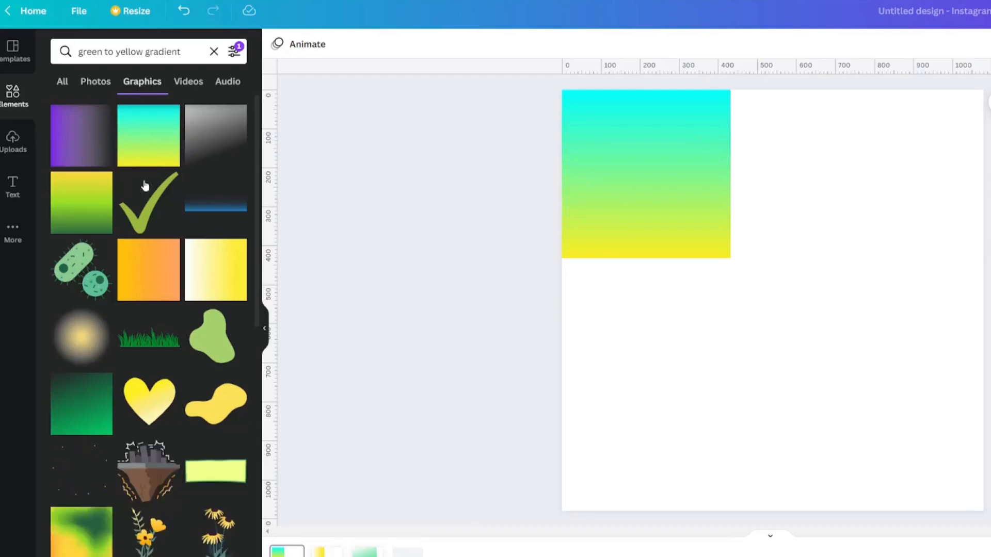
scroll(146, 368, down, 10)
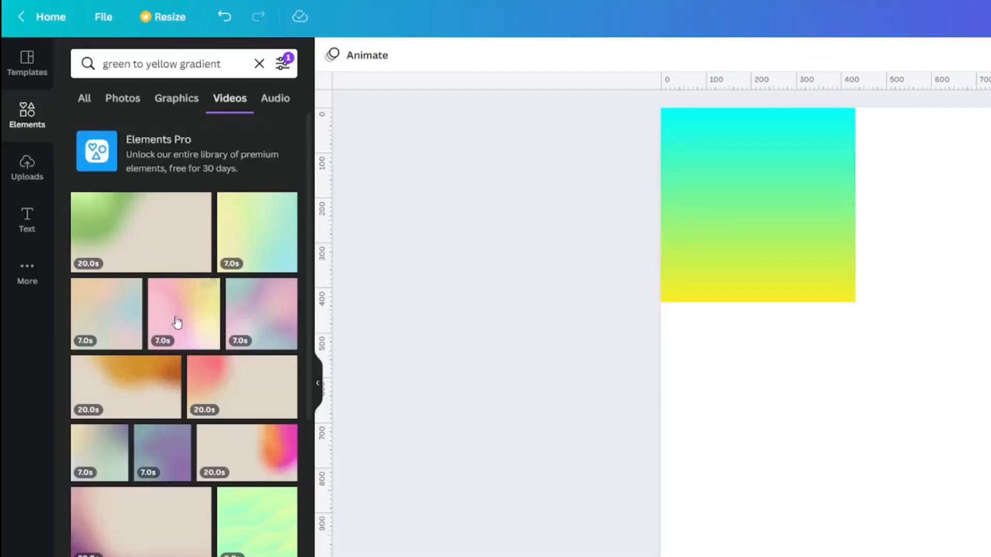
scroll(176, 356, down, 7)
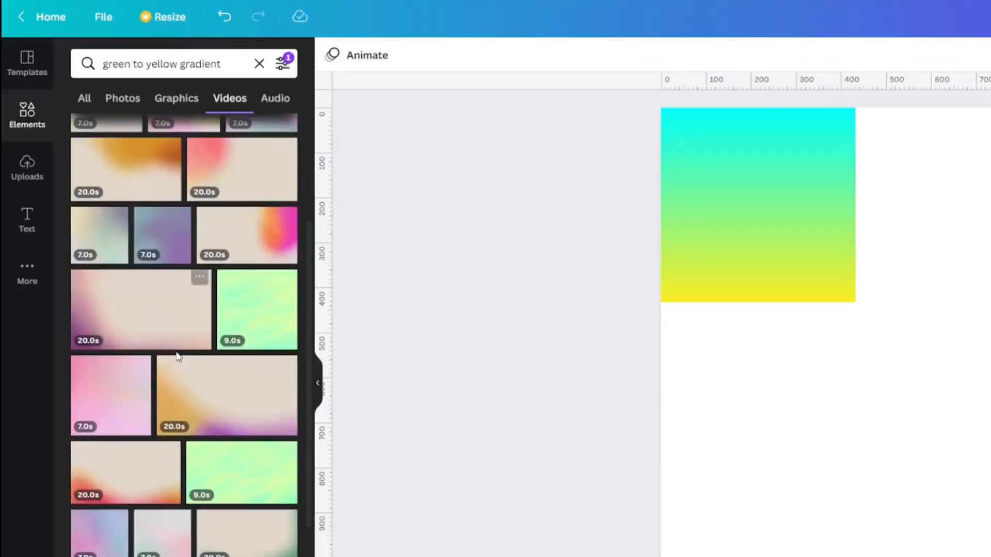
scroll(180, 353, up, 6)
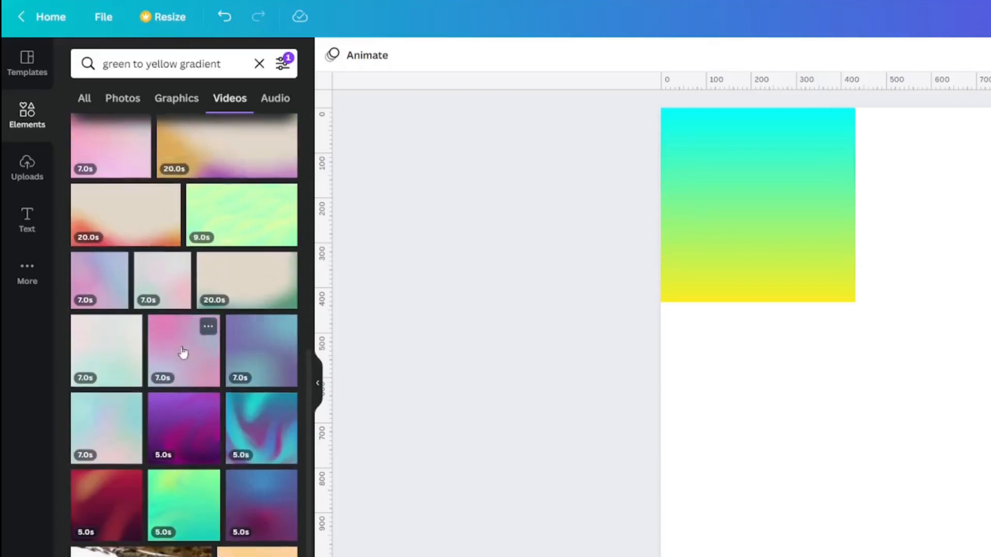
click(177, 98)
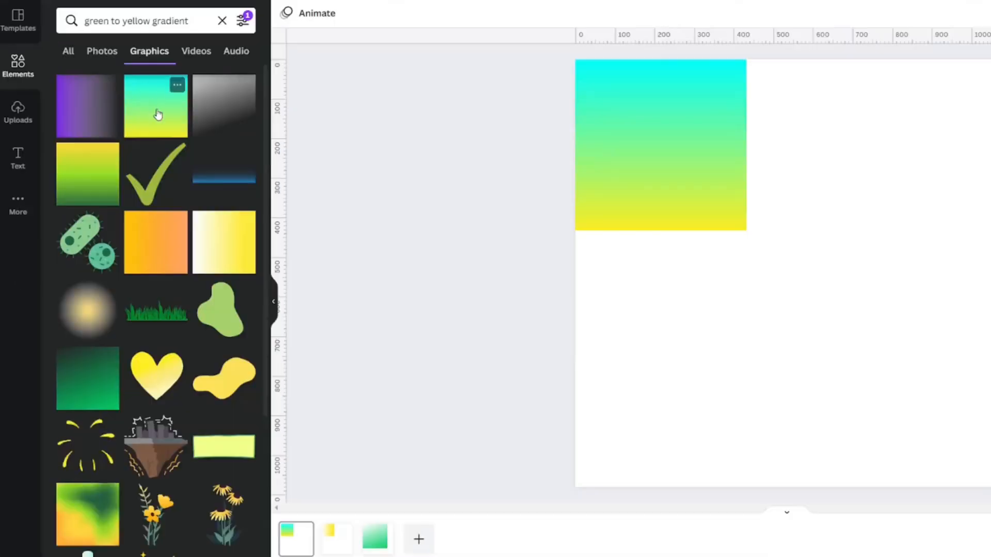
click(178, 85)
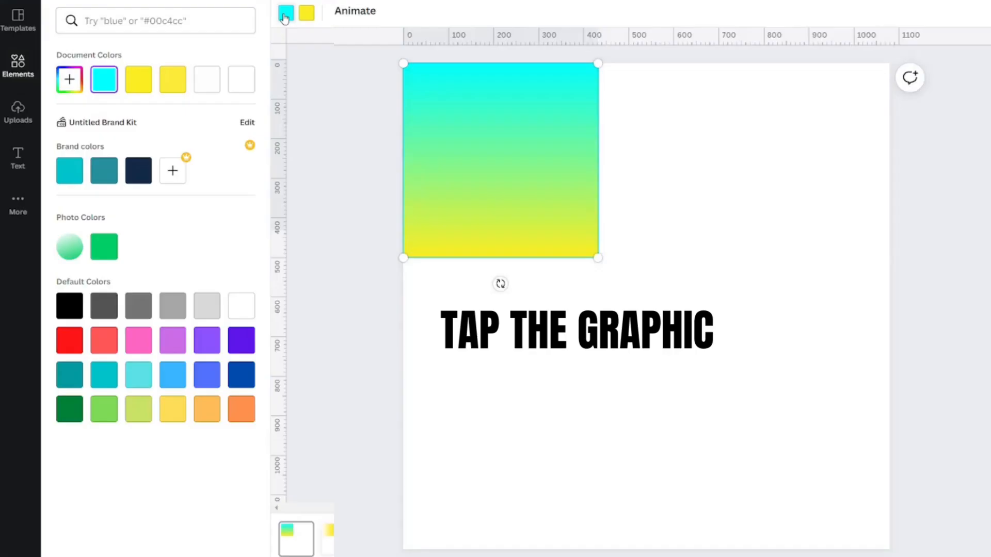
Search the colors for "peach" and recolor the gradient with High and Bright swatches, light orange for cyan and cream for yellow
click(144, 15)
text(peach)
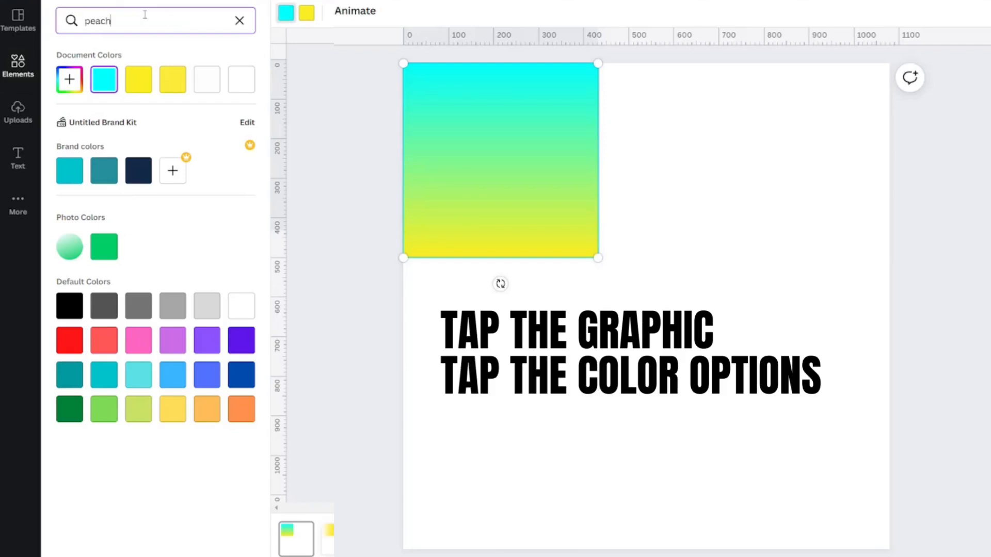
key(Return)
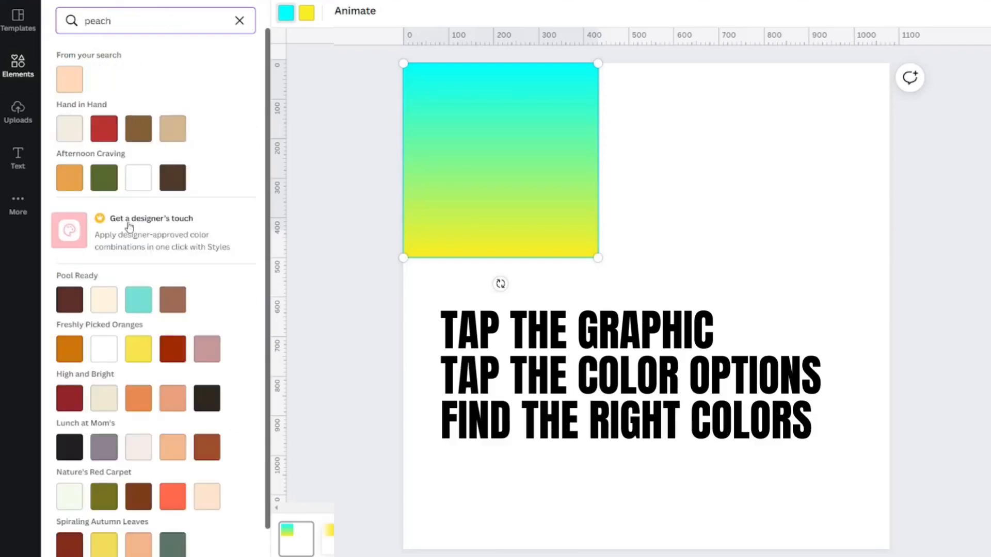
scroll(155, 279, down, 2)
click(173, 310)
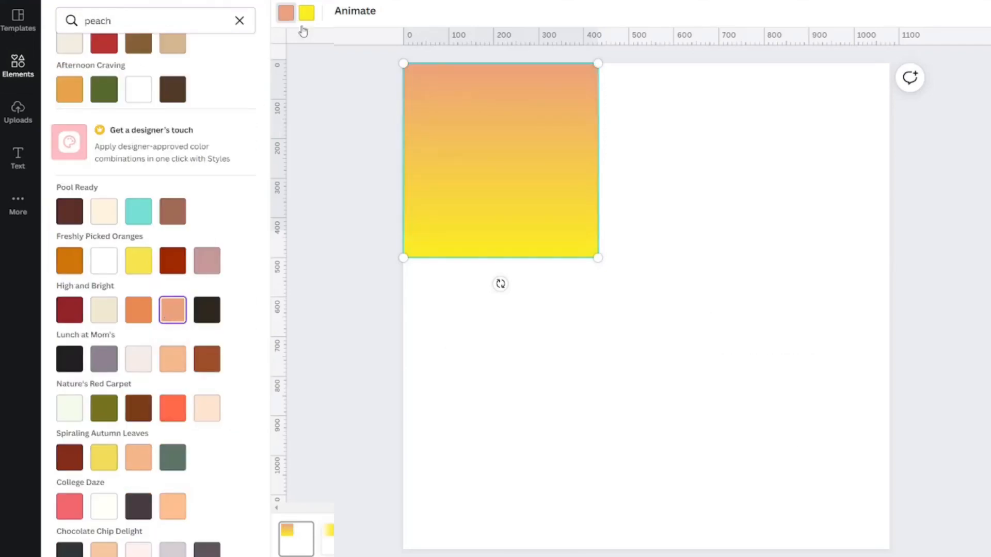
click(138, 309)
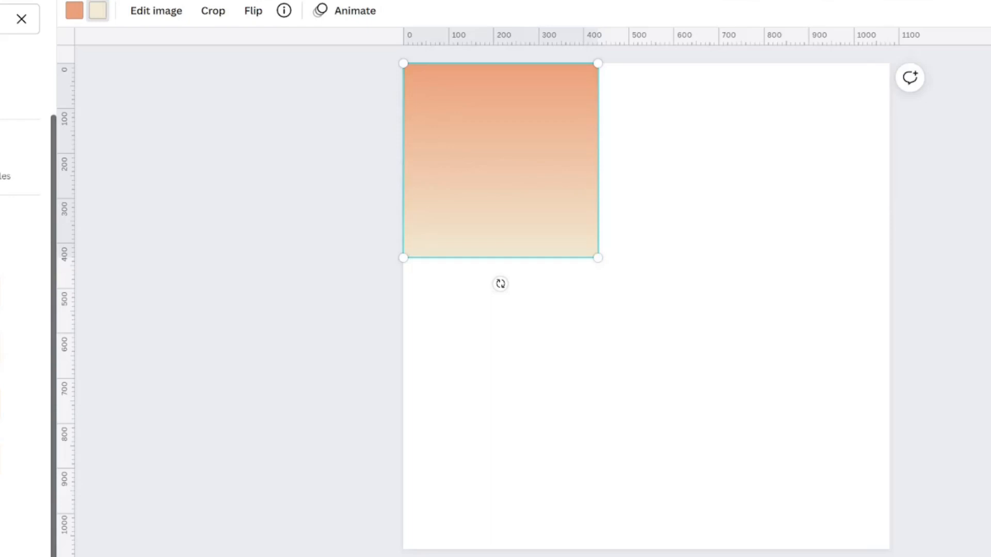
Search the colors for "neon" and recolor the gradient from Neon Pop, with yellow at its upper end and pink at its lower end
scroll(20, 289, up, 2)
click(5, 19)
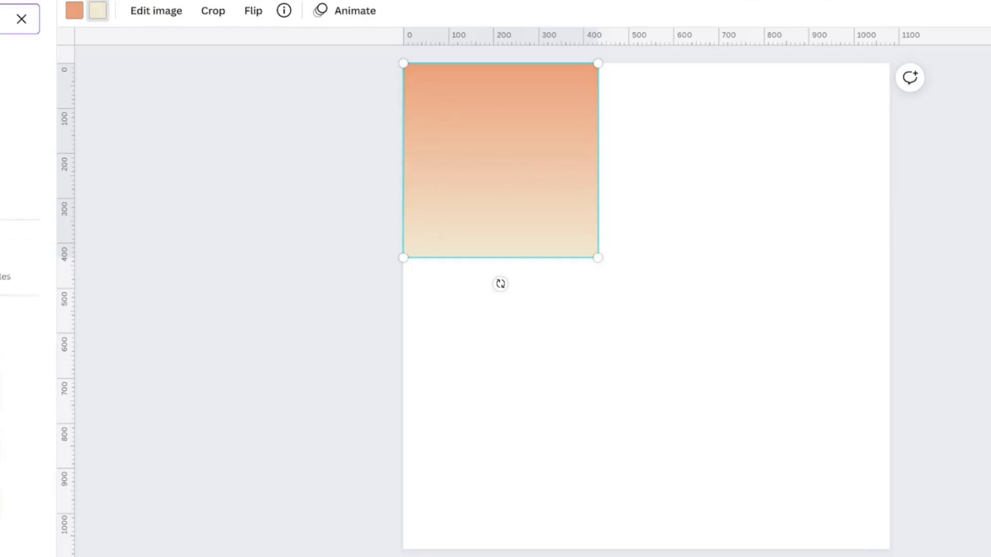
text(neon)
key(Return)
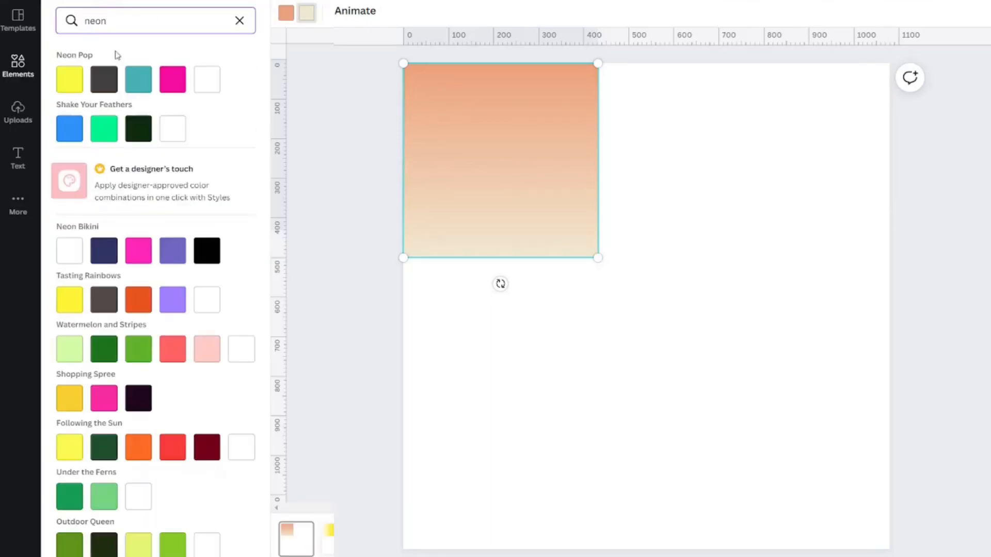
click(172, 79)
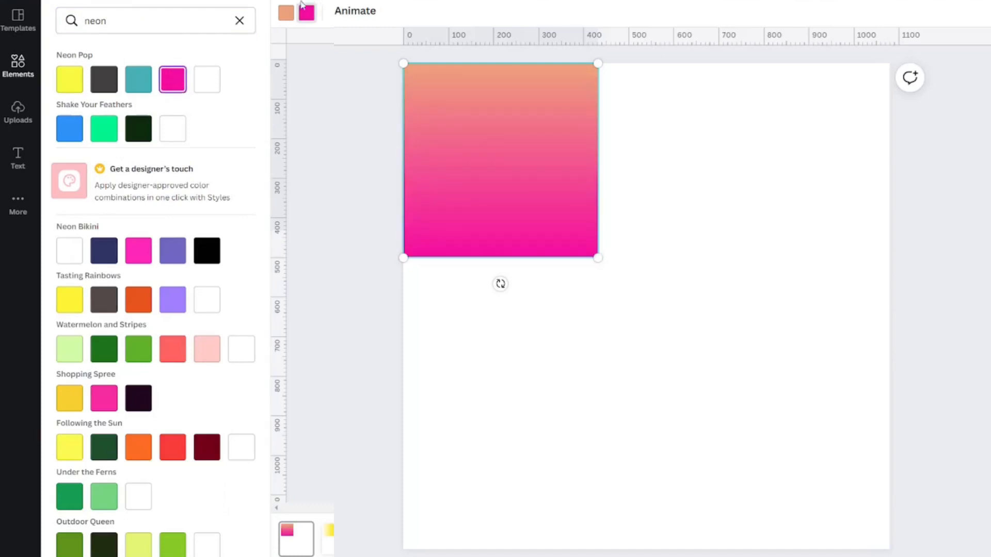
click(285, 15)
click(69, 79)
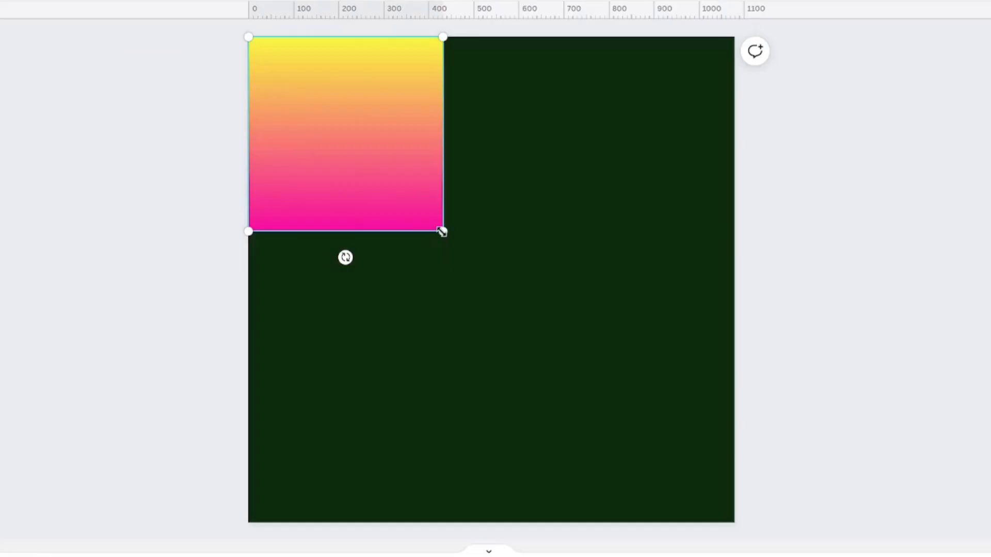
Enlarge the yellow-to-pink gradient until it covers the whole page and center it on the page
drag(597, 258, 697, 426)
drag(543, 399, 699, 556)
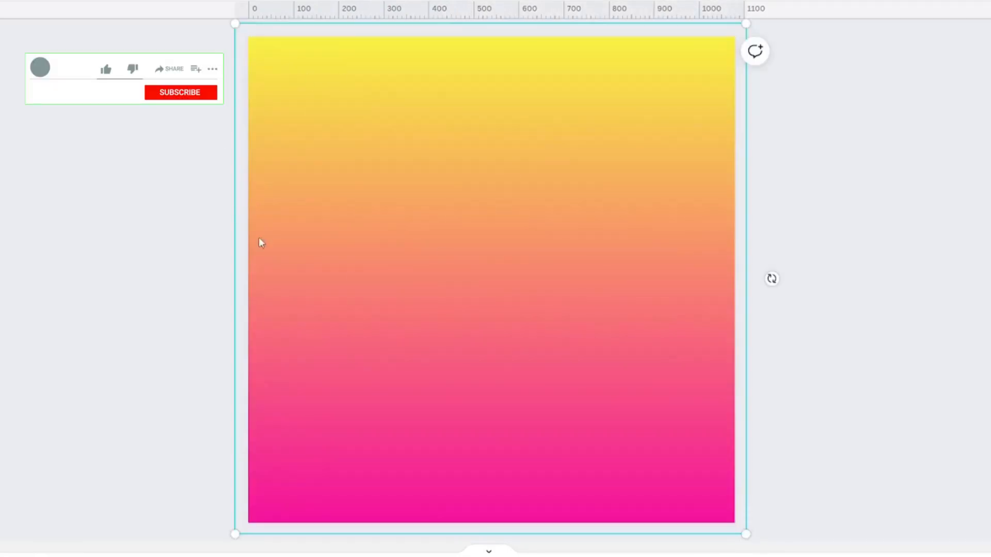
click(182, 229)
click(390, 230)
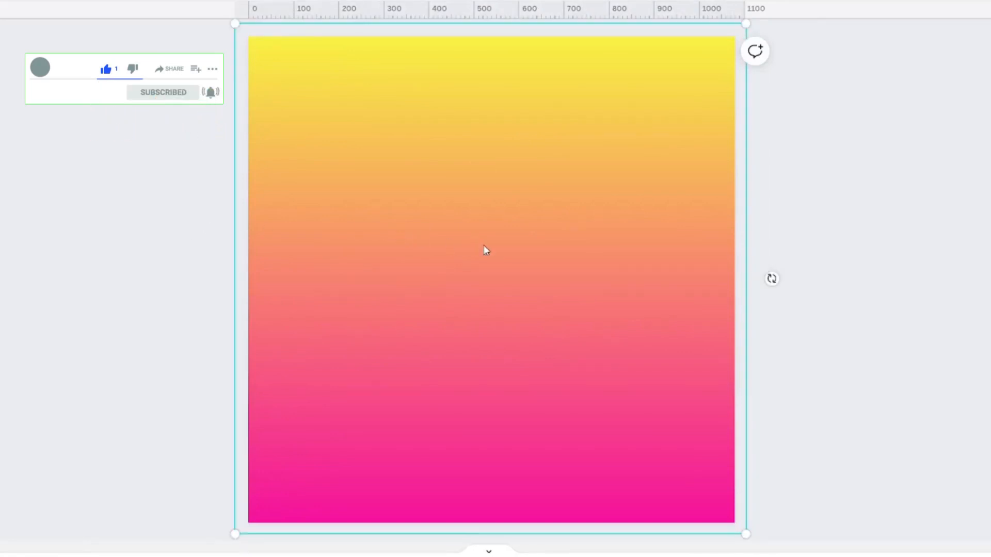
mouse_move(485, 247)
mouse_down()
mouse_move(166, 256)
mouse_move(588, 256)
mouse_move(303, 258)
mouse_move(581, 273)
mouse_move(440, 236)
mouse_move(468, 238)
mouse_up()
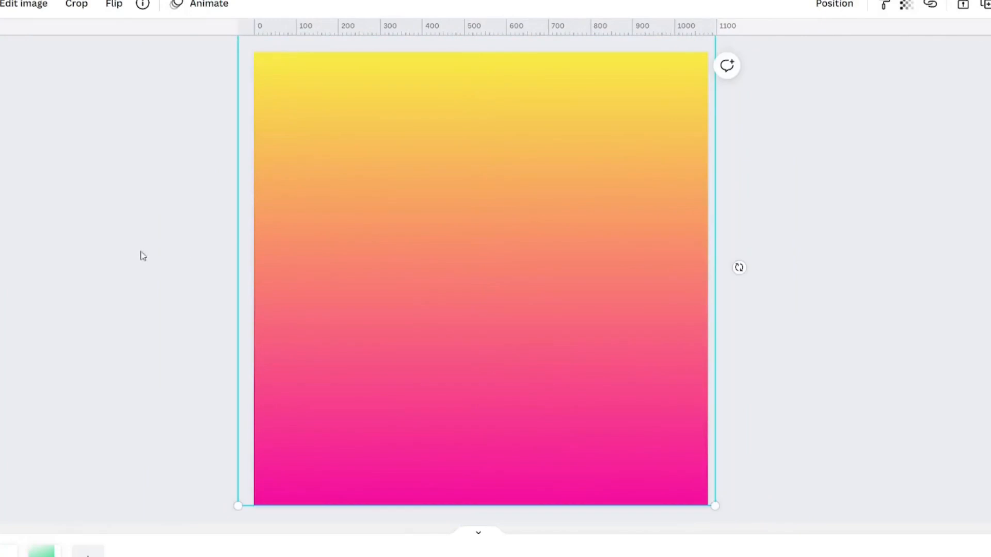
click(138, 256)
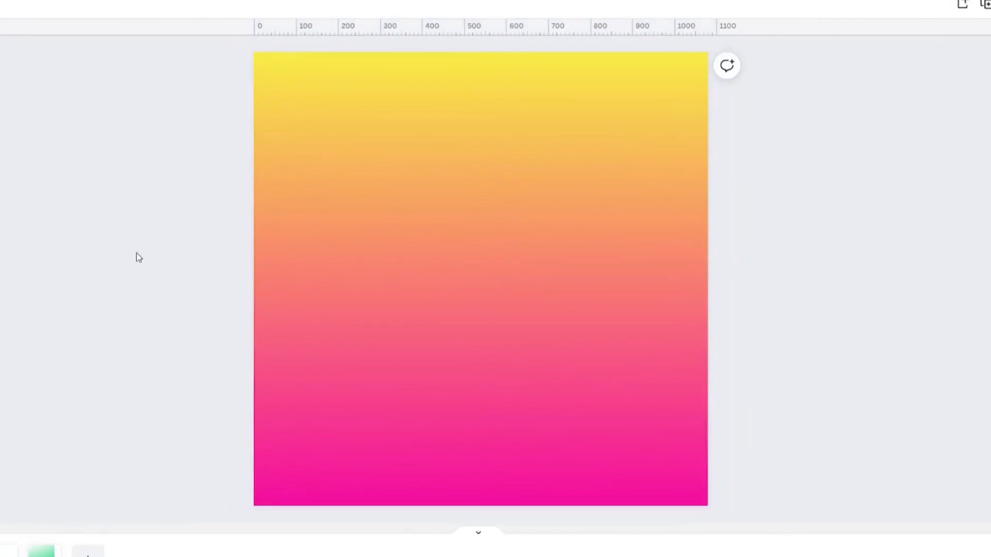
click(436, 265)
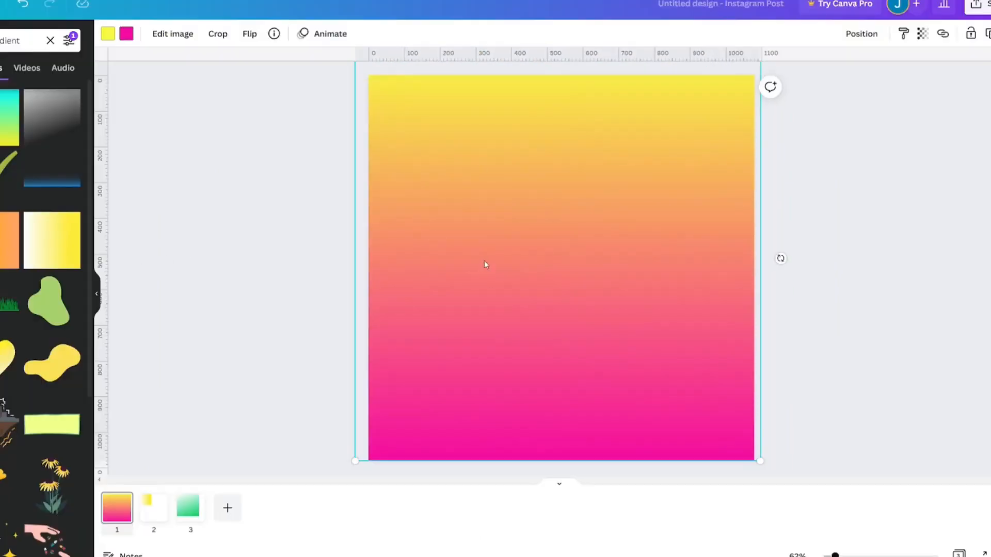
drag(529, 267, 533, 276)
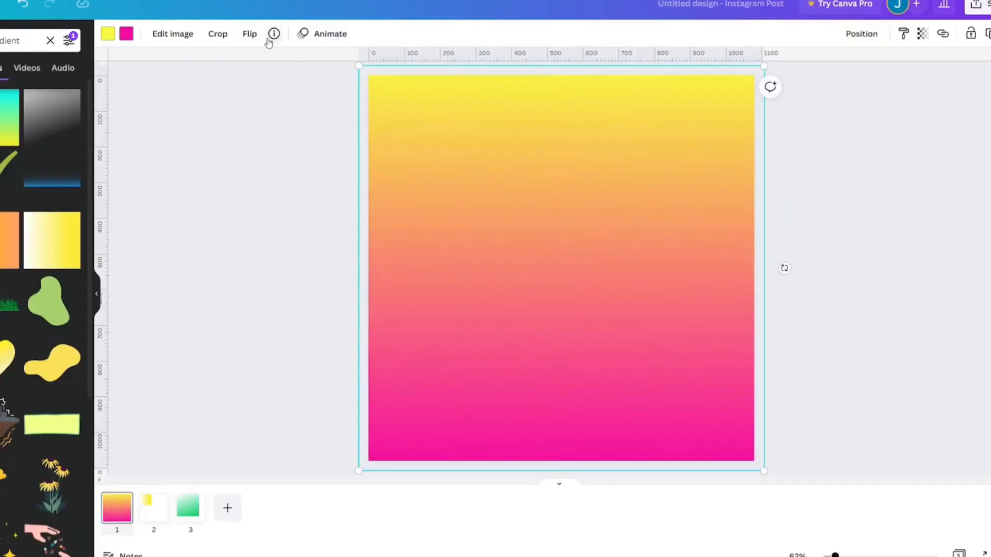
Flip the gradient vertically and flip it back to its original direction
click(251, 34)
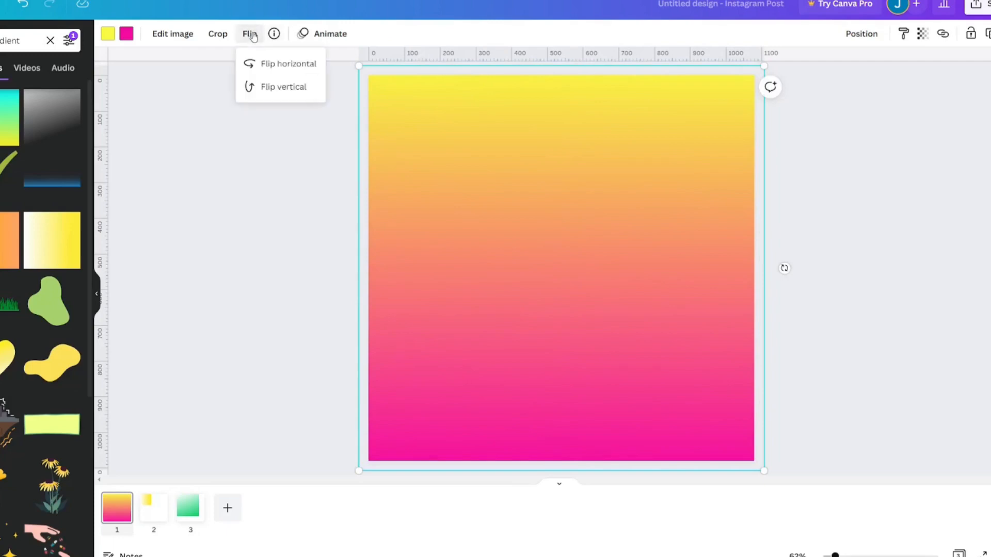
click(287, 90)
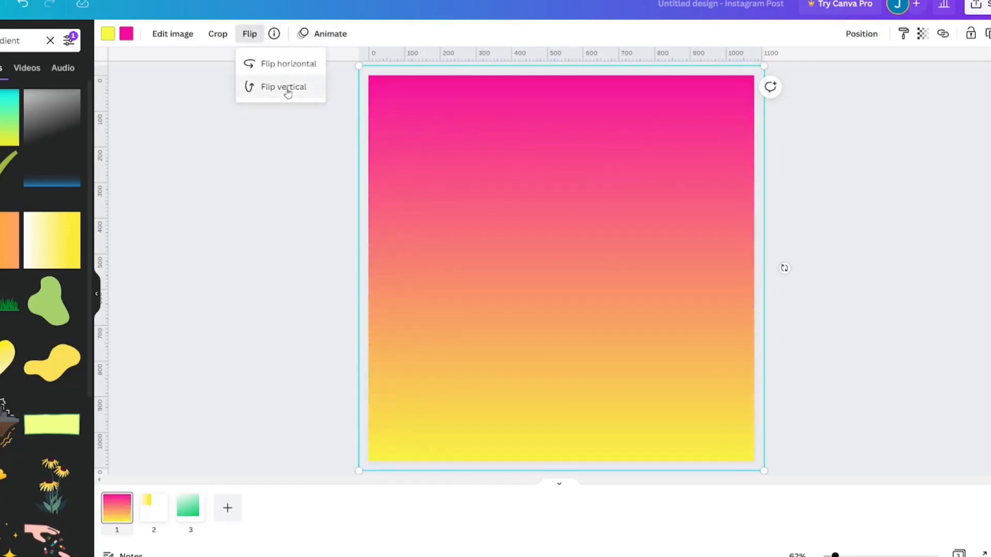
click(287, 89)
Go to page 2 and star the Gradient Yellow graphic through its information card
click(158, 500)
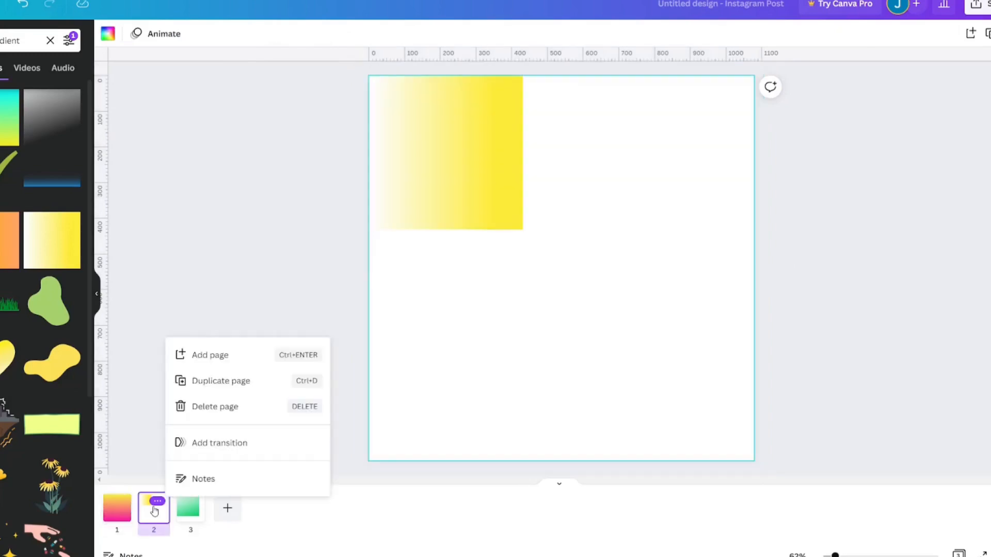
click(459, 179)
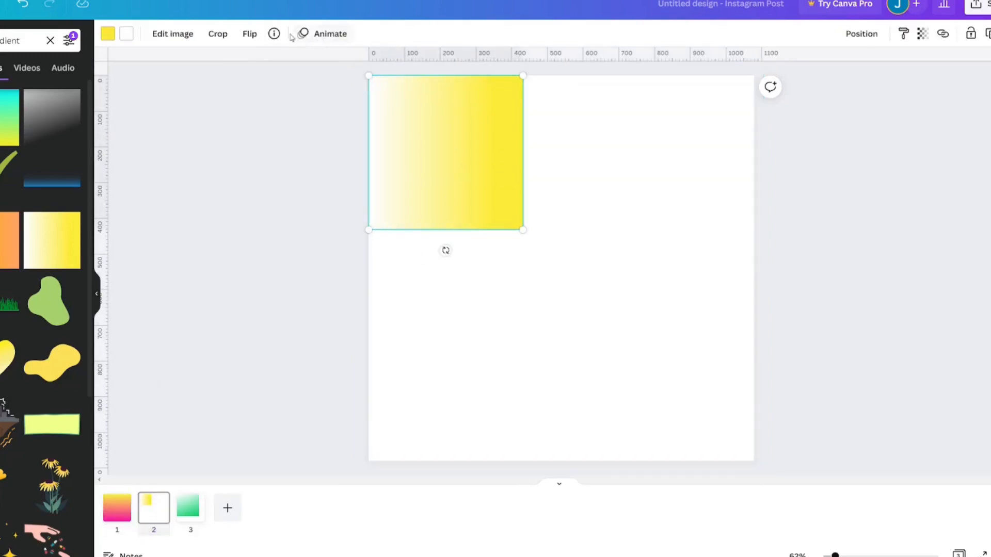
click(274, 34)
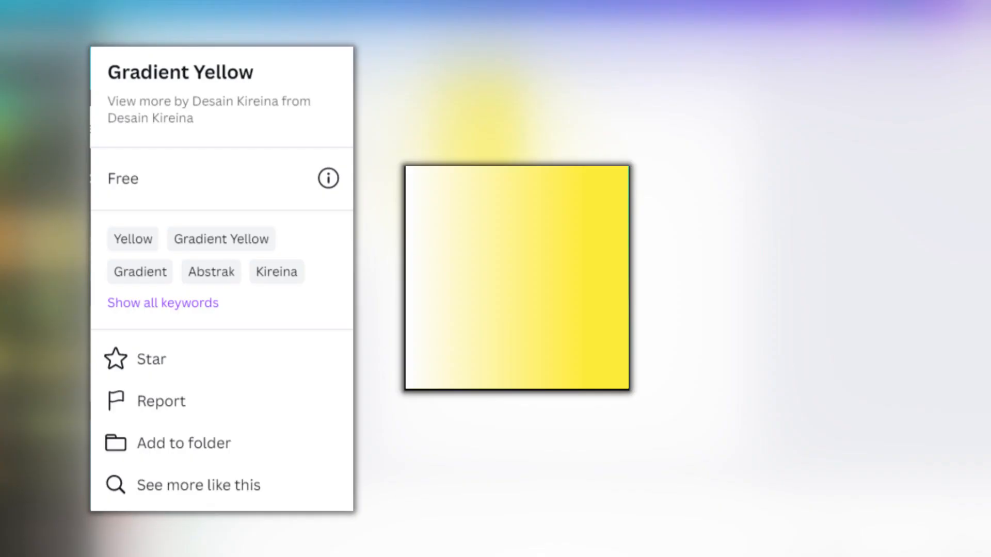
click(152, 359)
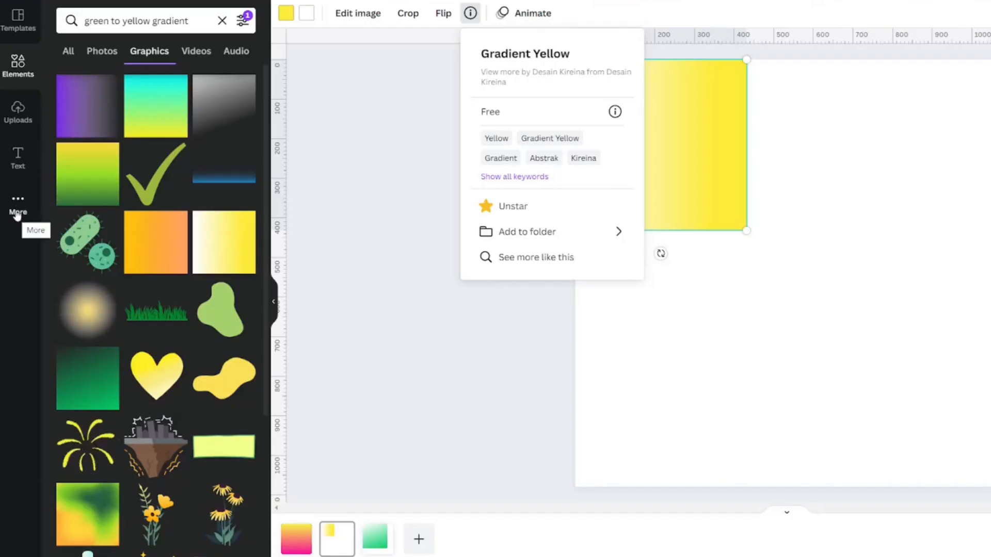
Open the Starred folder and add the white-to-yellow gradient from it to page 2
click(17, 206)
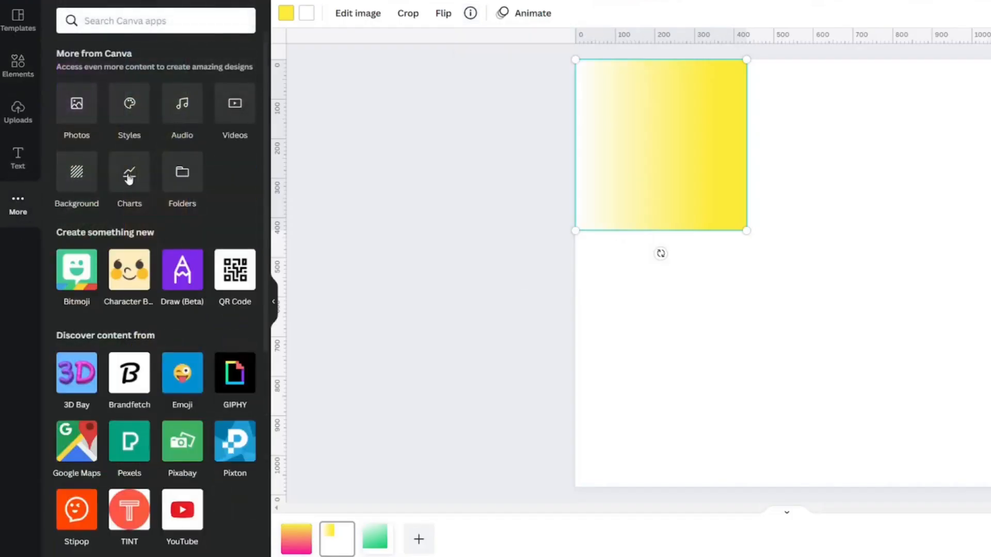
click(183, 186)
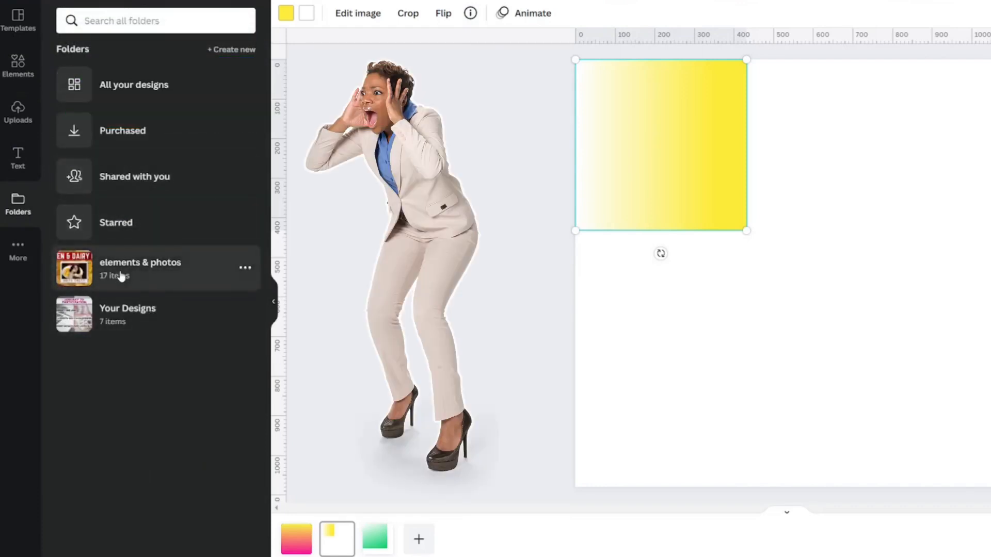
click(119, 274)
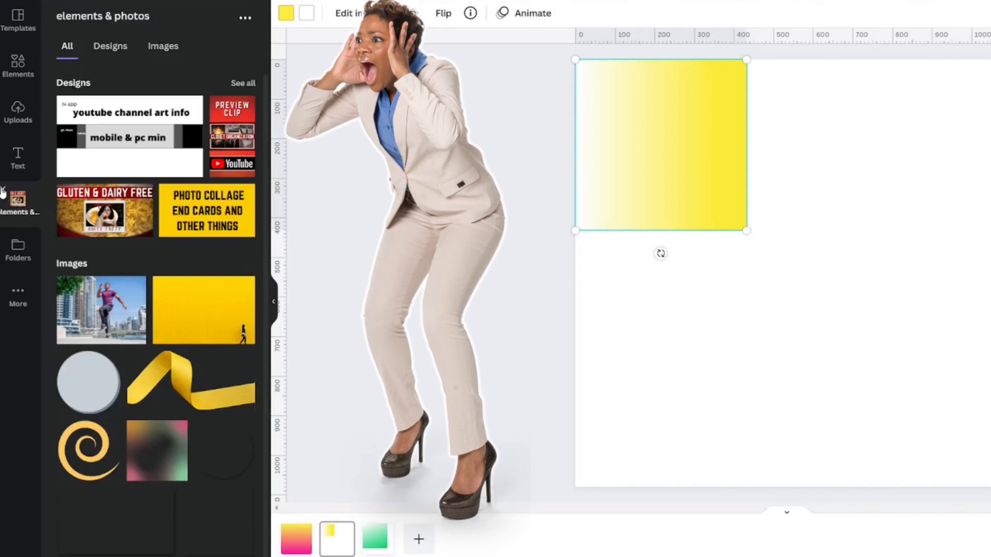
click(3, 191)
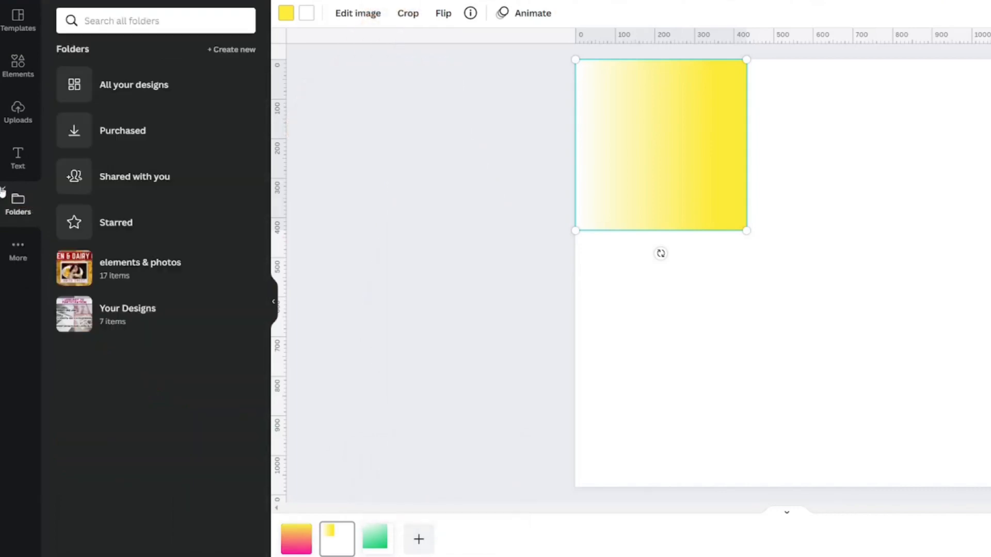
click(104, 223)
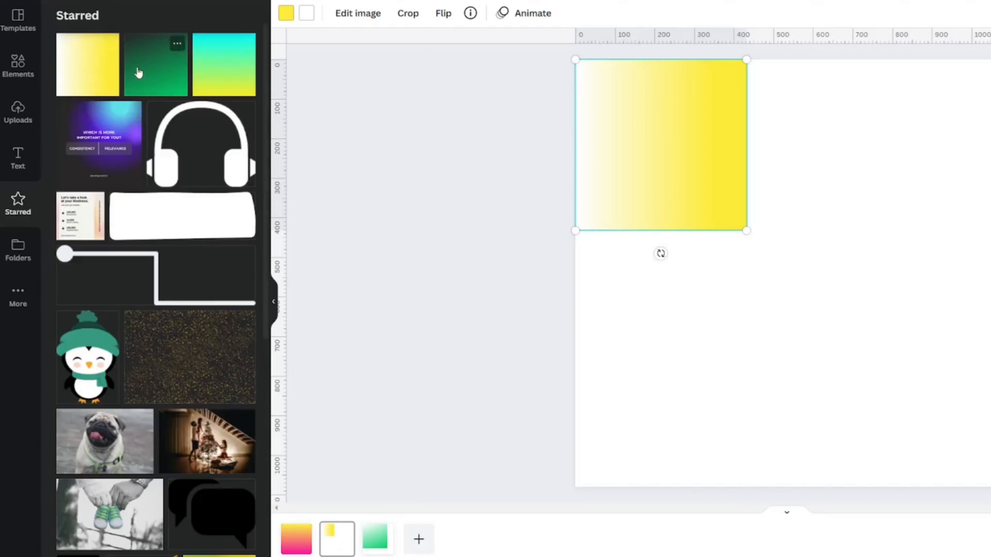
click(84, 78)
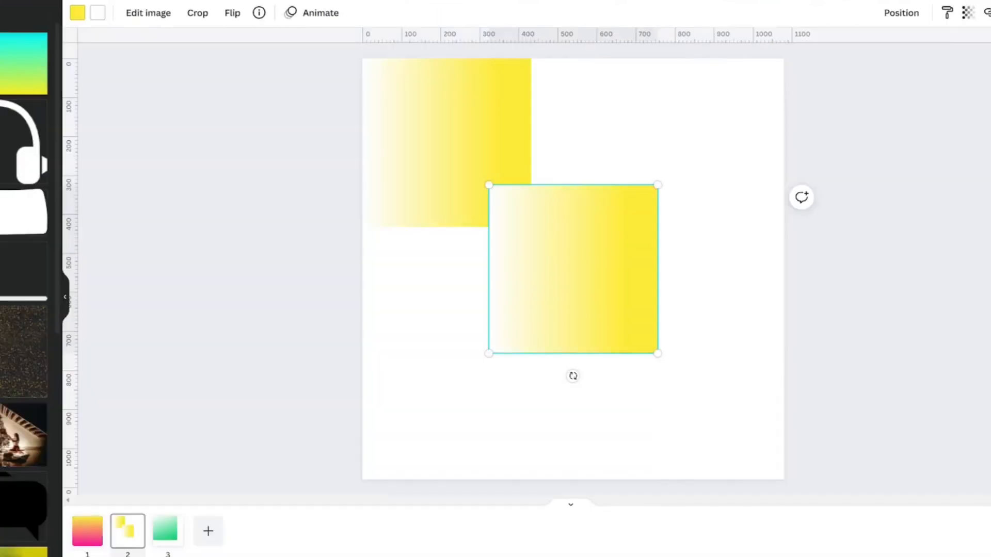
Undo adding the second yellow gradient on page 2, and examine the remaining gradient's image effects and context options
key(ctrl+z)
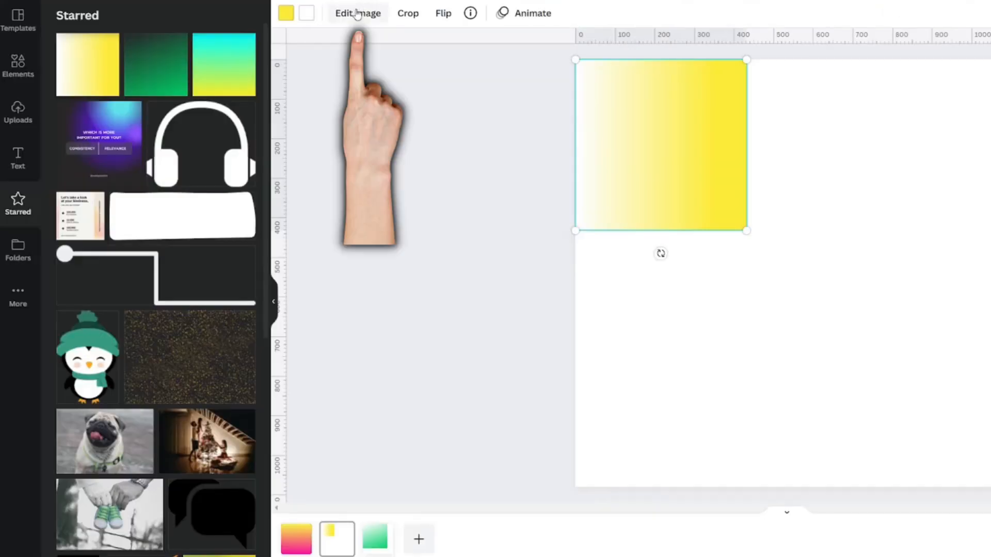
click(148, 12)
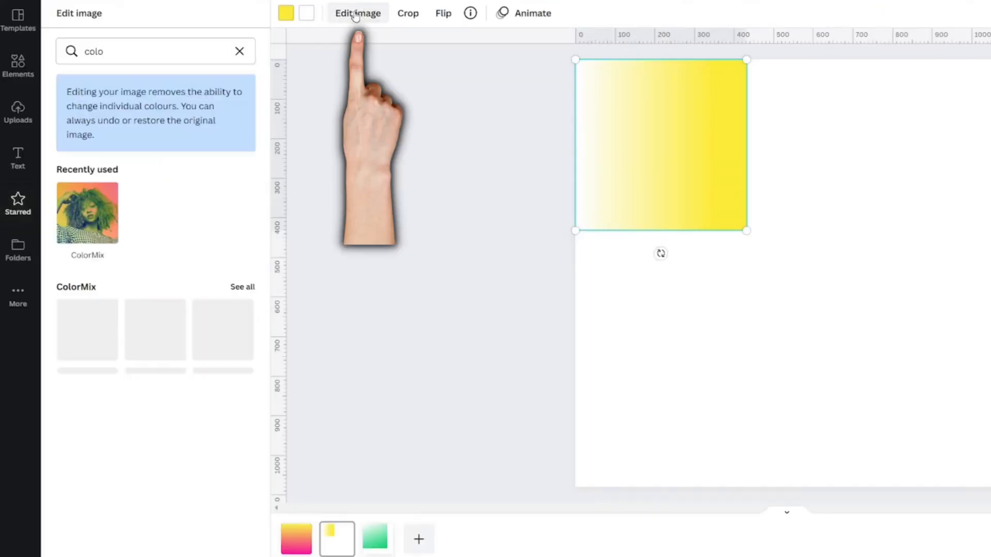
click(239, 52)
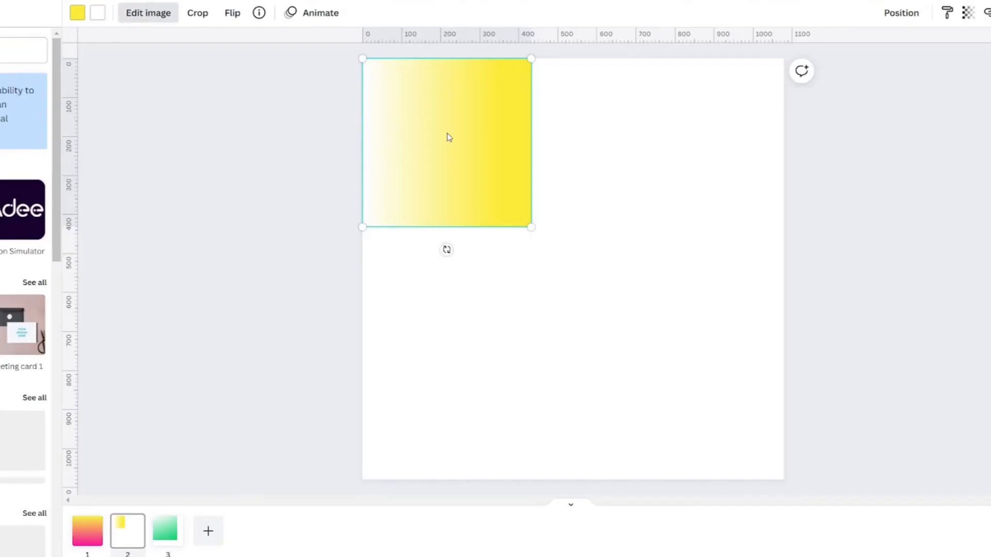
right_click(660, 136)
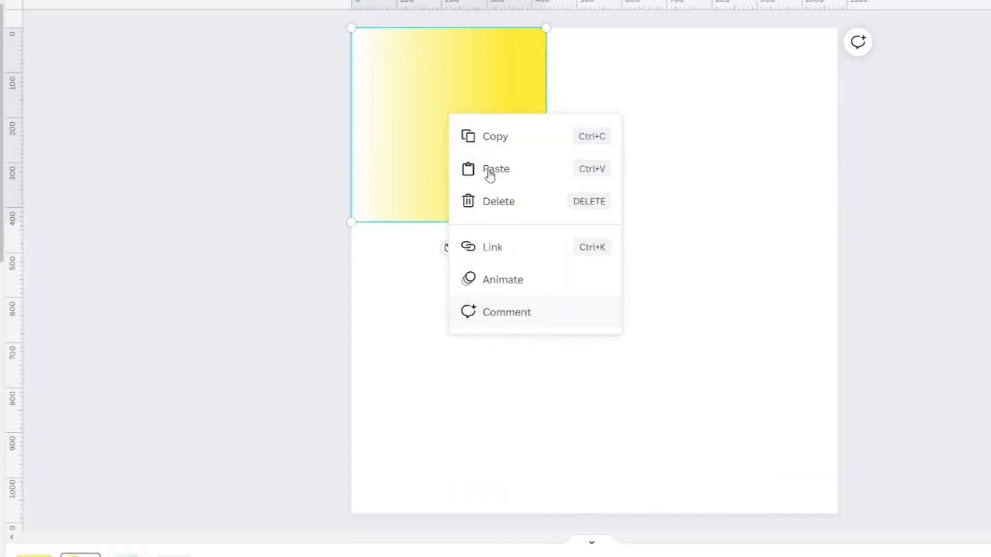
click(427, 73)
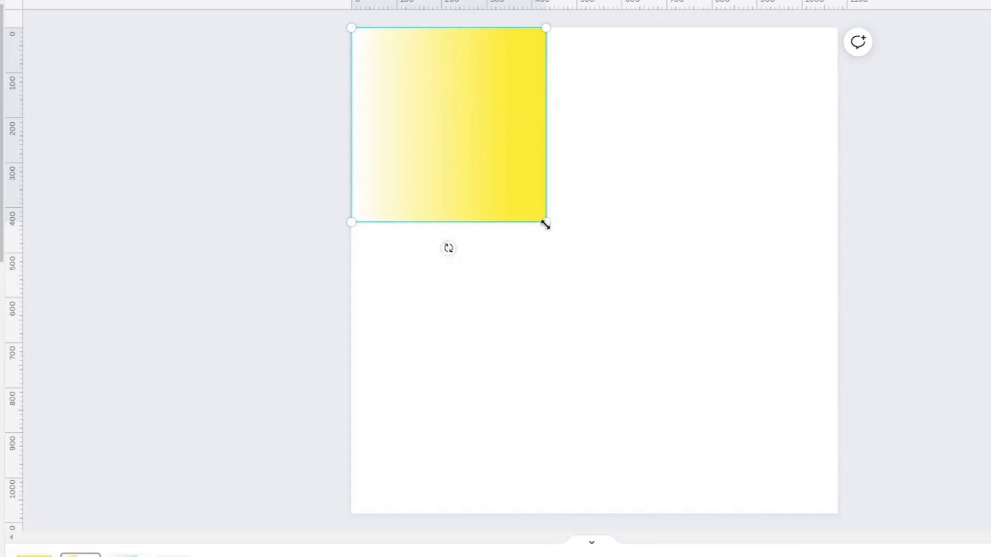
Enlarge the white-to-yellow gradient until it covers page 2 and change its yellow to the Following the Sun palette's red
drag(544, 221, 754, 511)
click(79, 13)
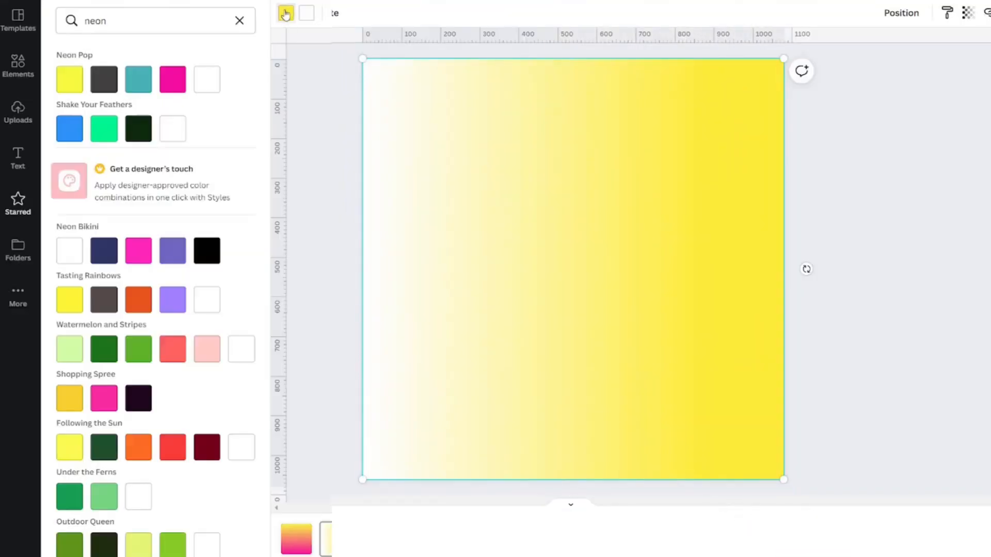
scroll(130, 317, down, 1)
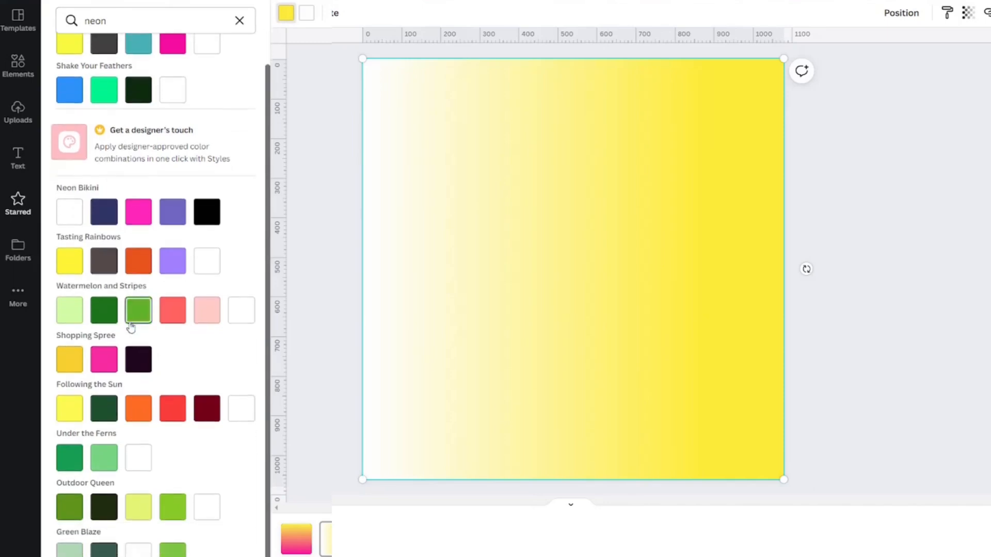
click(172, 415)
key(Escape)
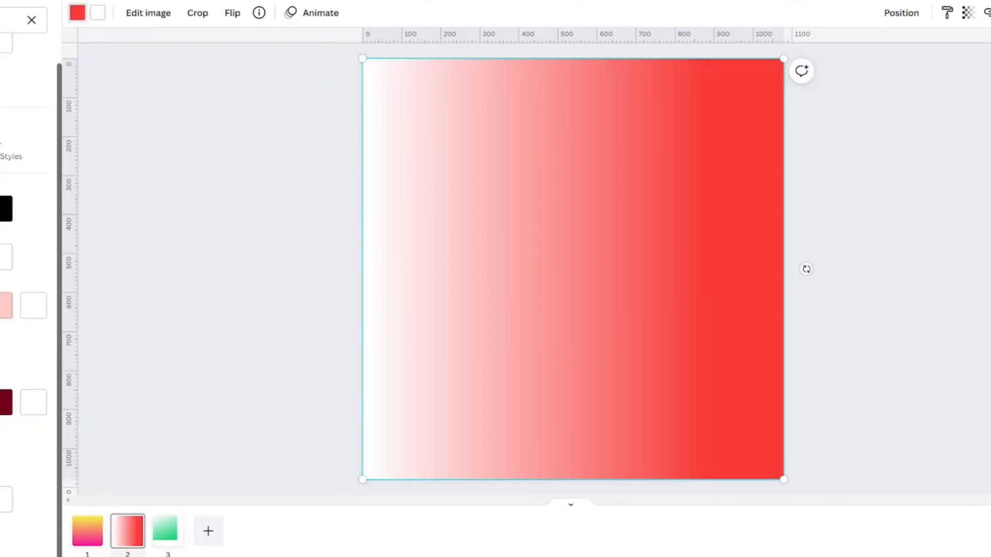
Try other gradient colors: orange #ff6c26 and yellow from Following the Sun in place of white, and blue and light pink from Pops of Blush
click(97, 14)
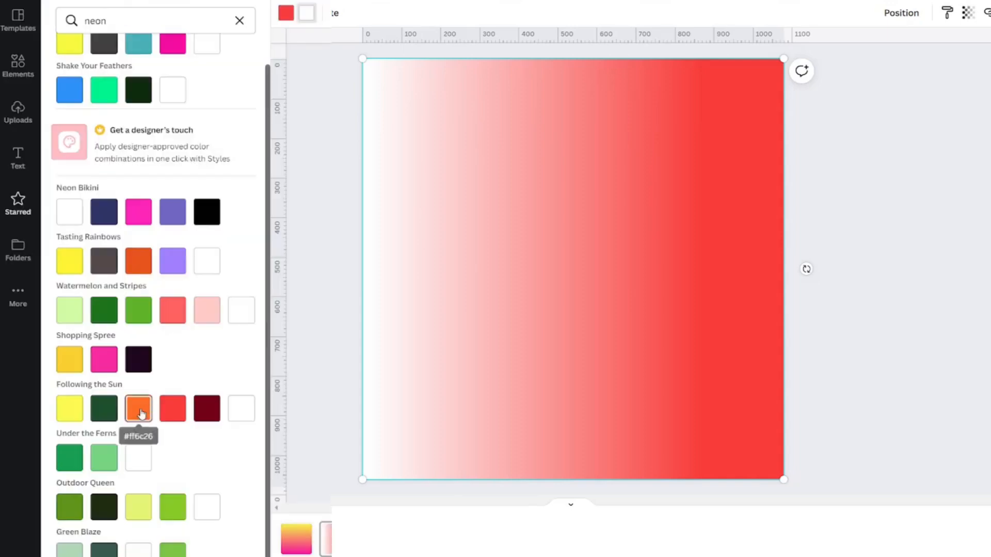
click(140, 410)
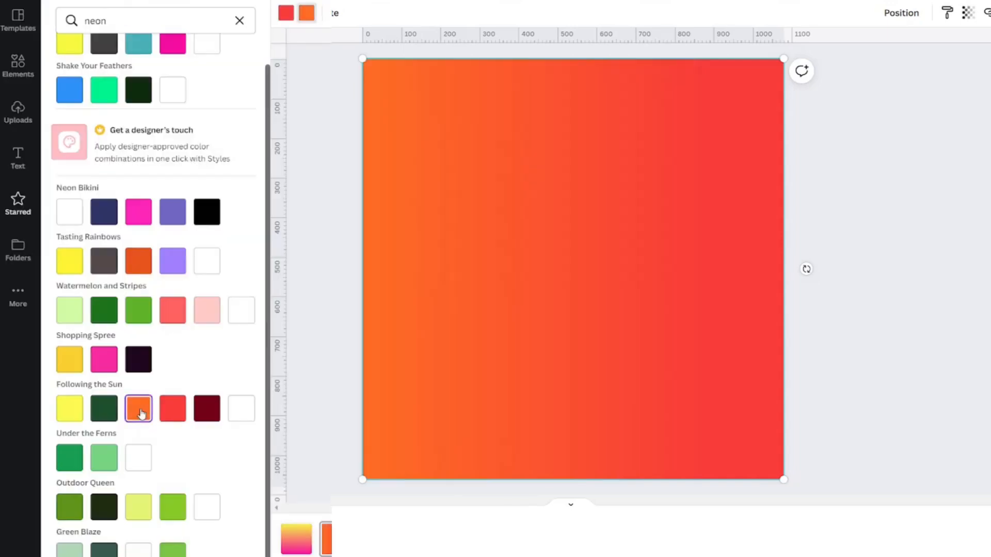
click(70, 412)
key(Escape)
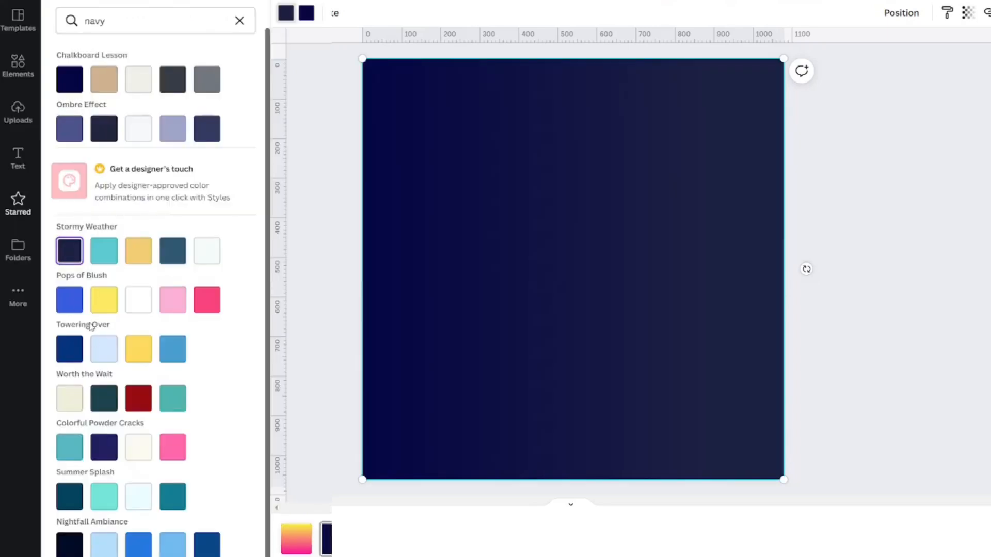
click(73, 304)
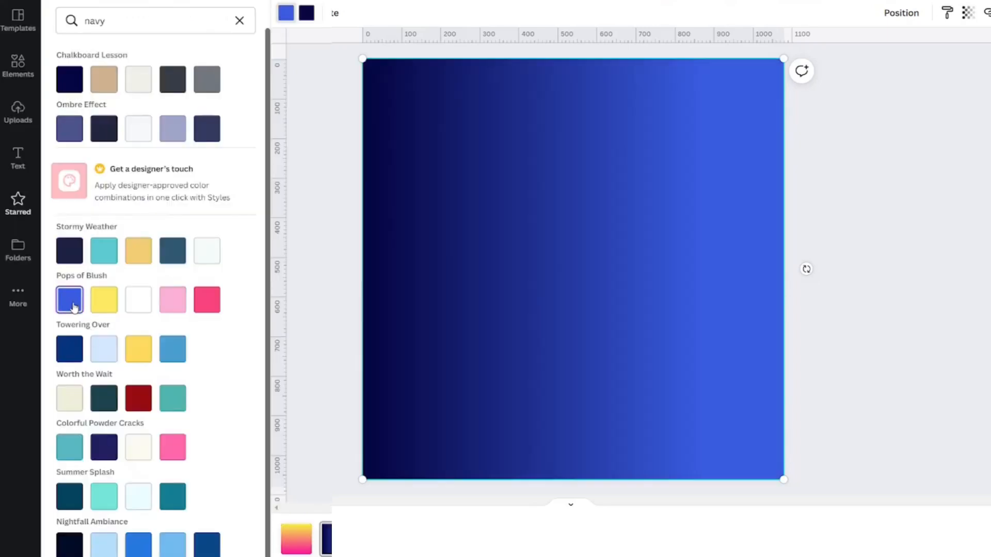
click(172, 306)
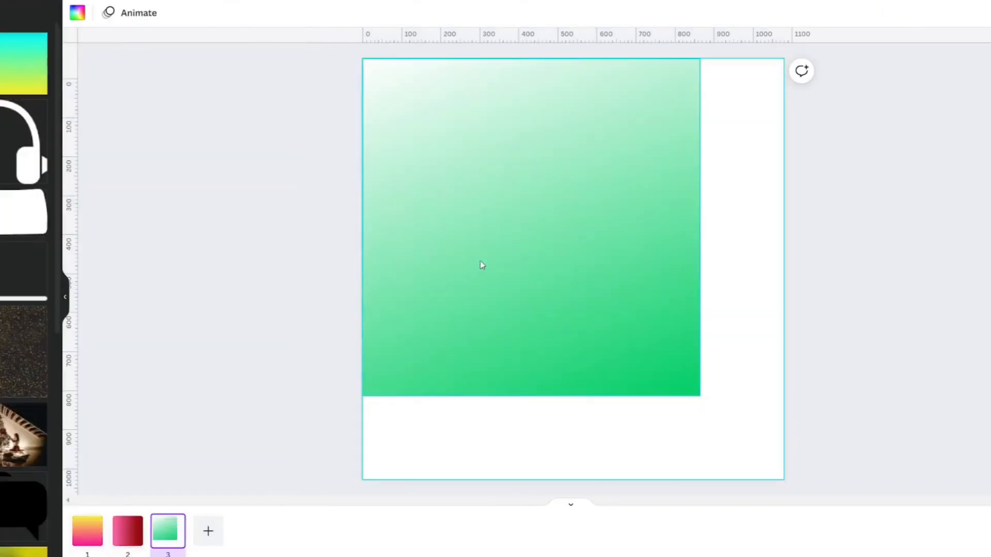
Set the green gradient image on page 3 as the page background
click(483, 266)
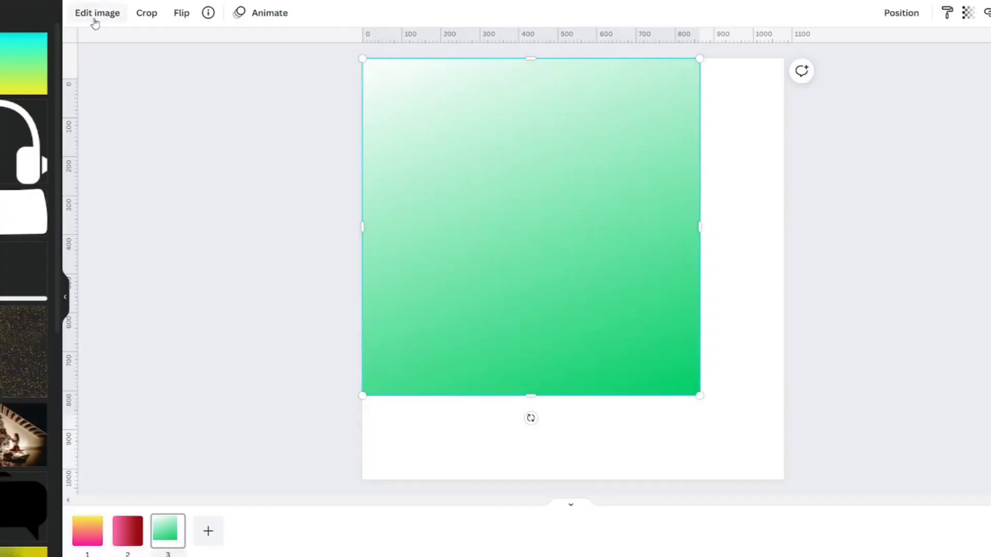
right_click(457, 190)
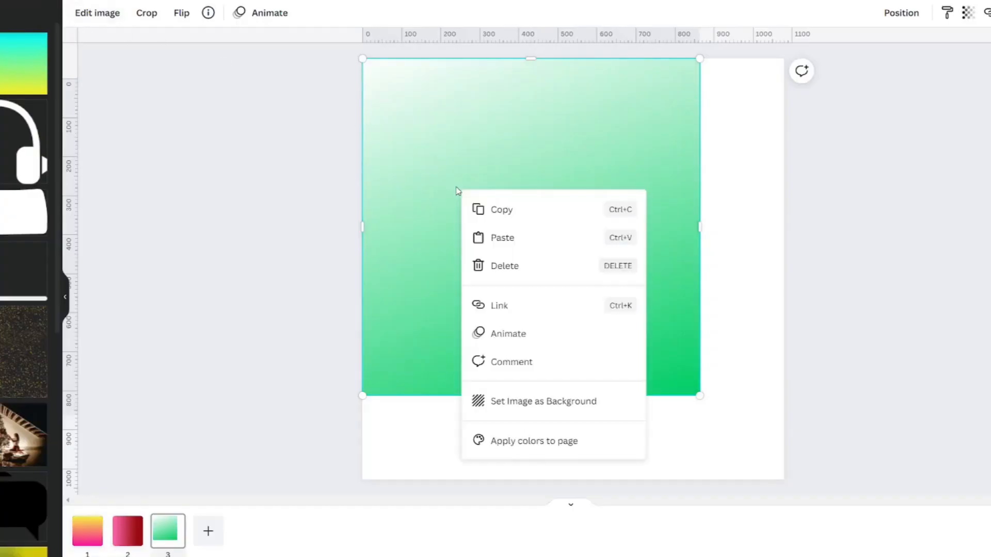
click(536, 402)
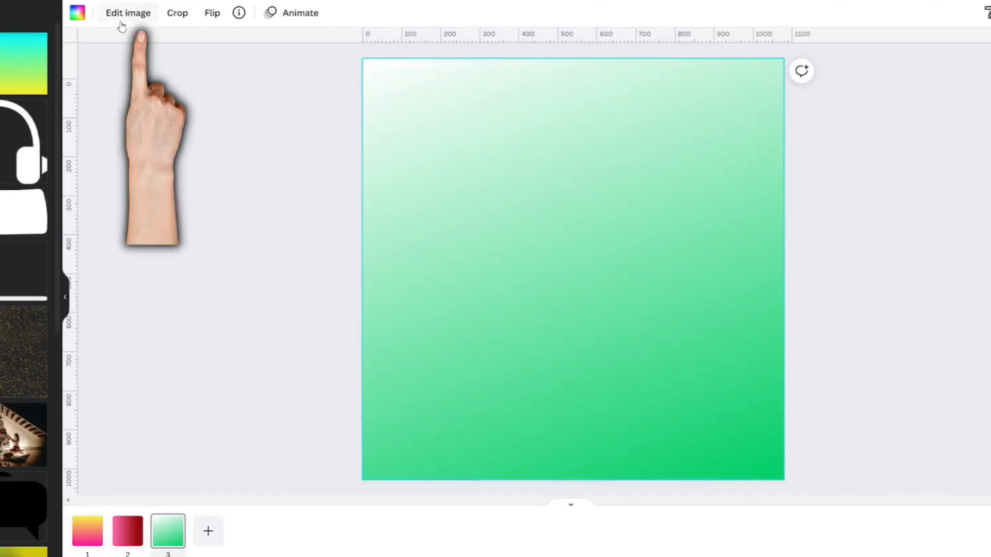
Apply the ColorMix effect to the page 3 background, trying Sangria and Arctic before choosing Parakeet
click(125, 20)
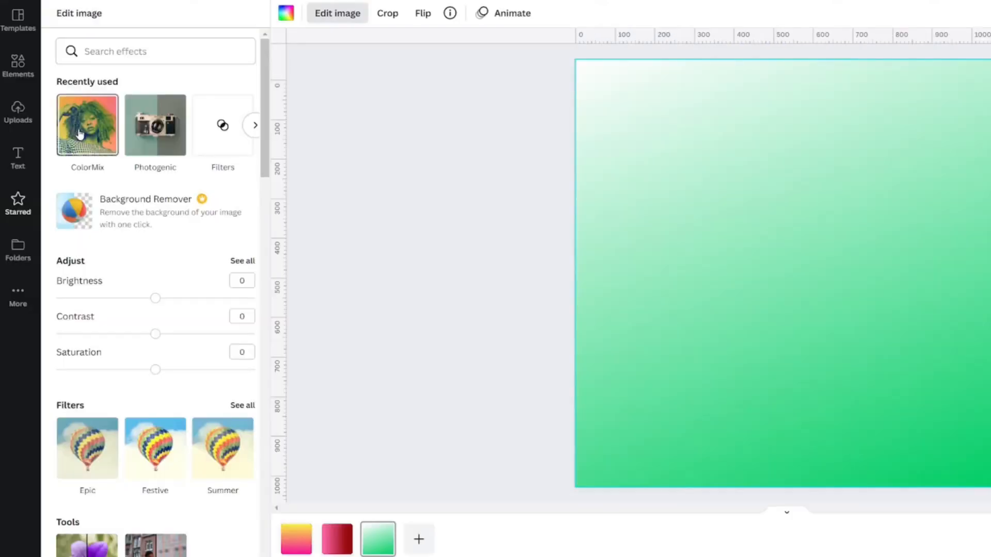
click(80, 136)
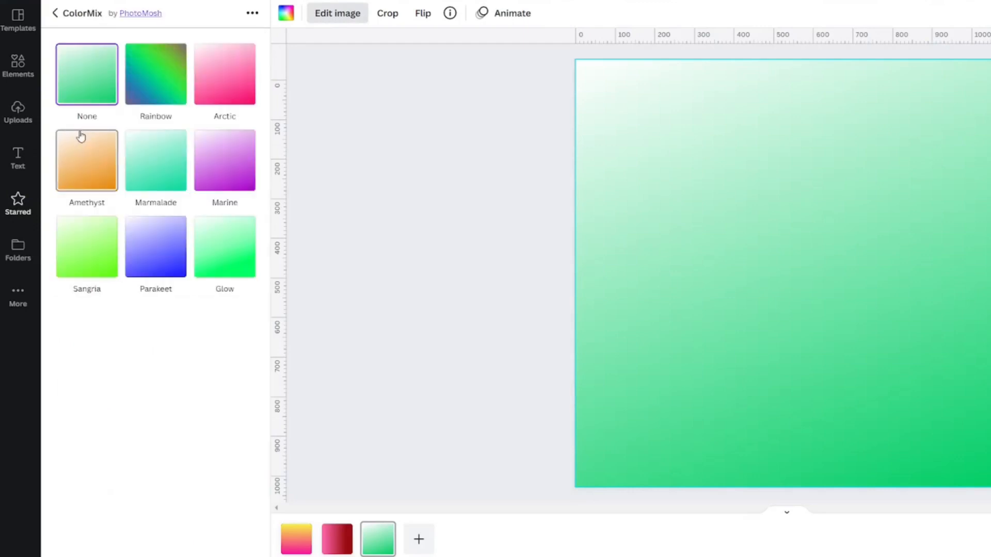
click(87, 244)
click(228, 91)
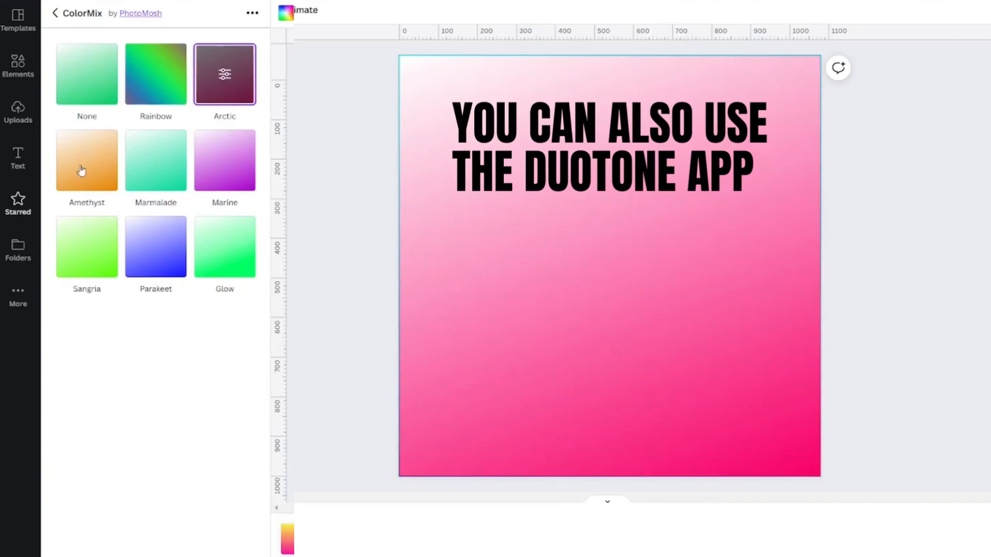
click(155, 247)
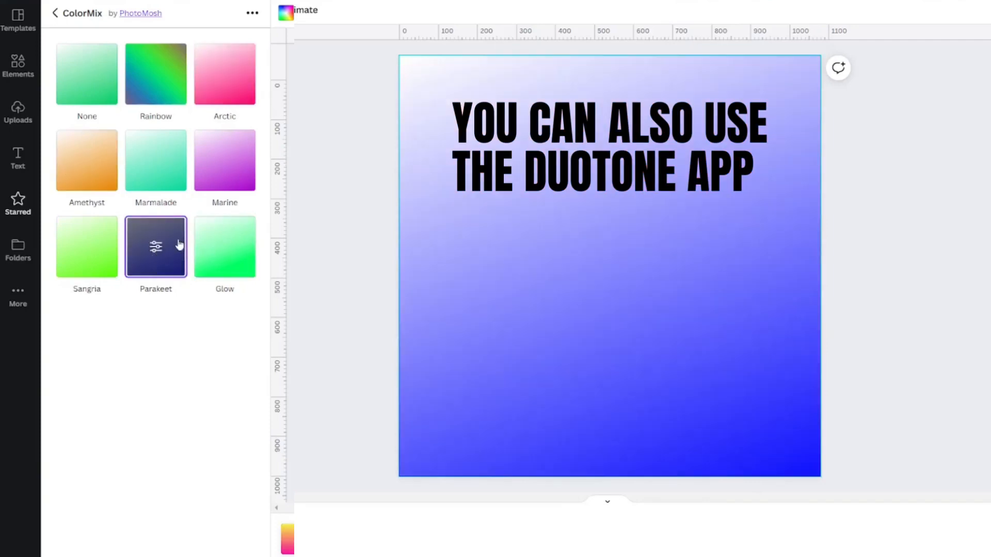
Set the hue of the background's Parakeet effect to 0.7
click(155, 248)
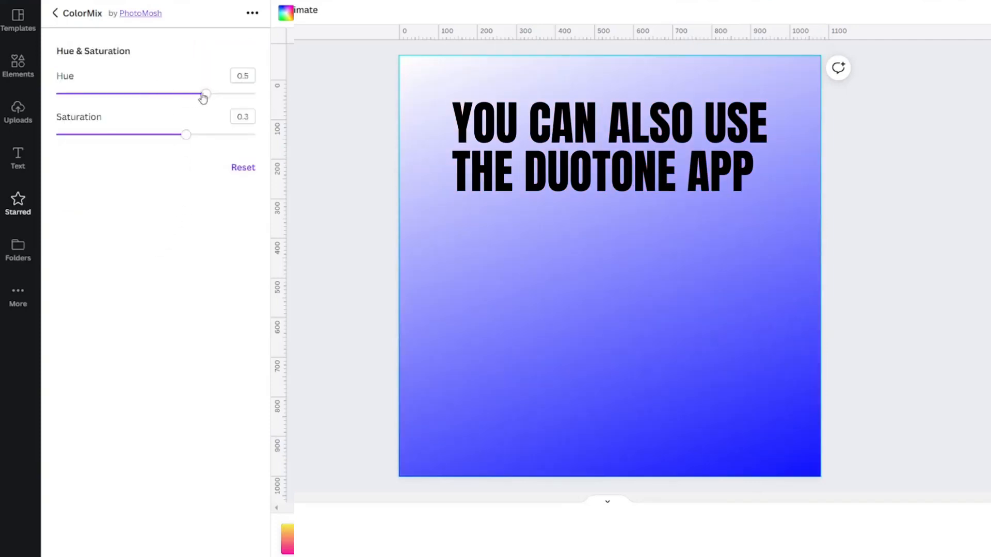
drag(205, 97, 226, 92)
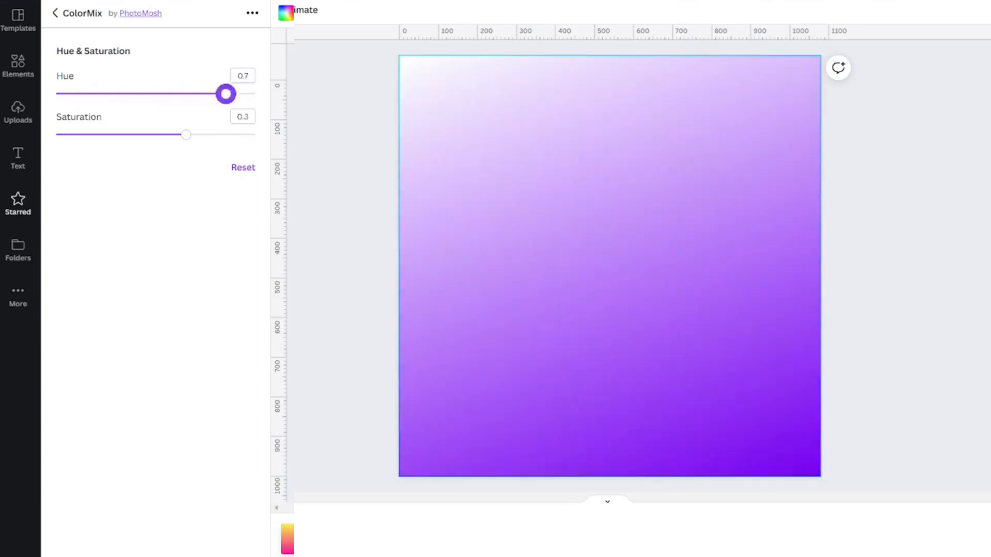
click(308, 249)
click(562, 277)
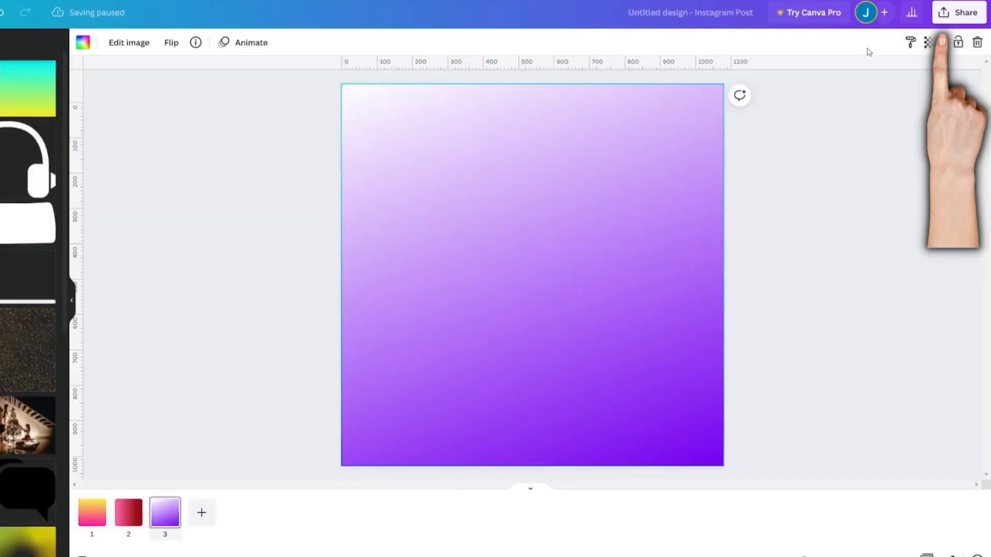
Download only page 3 of the design as a PNG
click(953, 6)
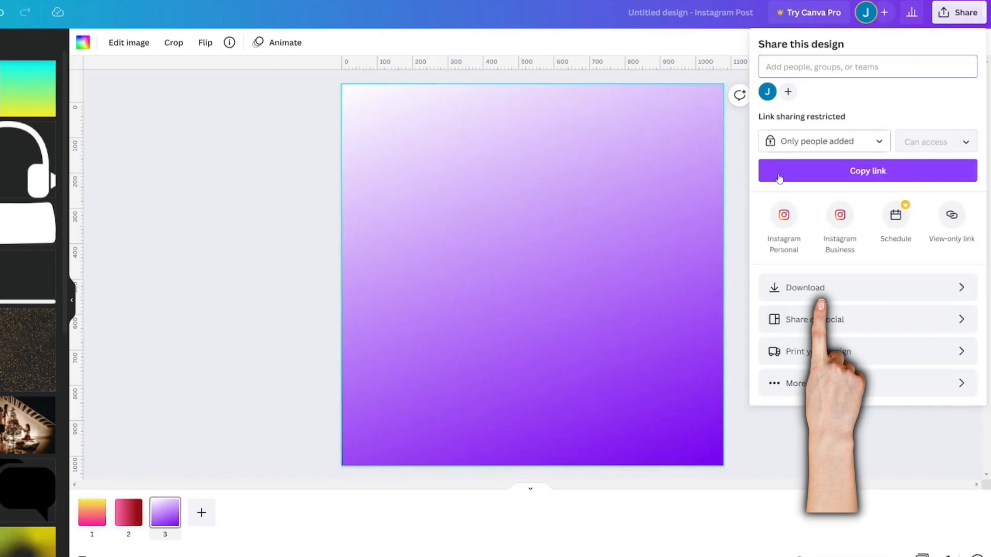
click(803, 287)
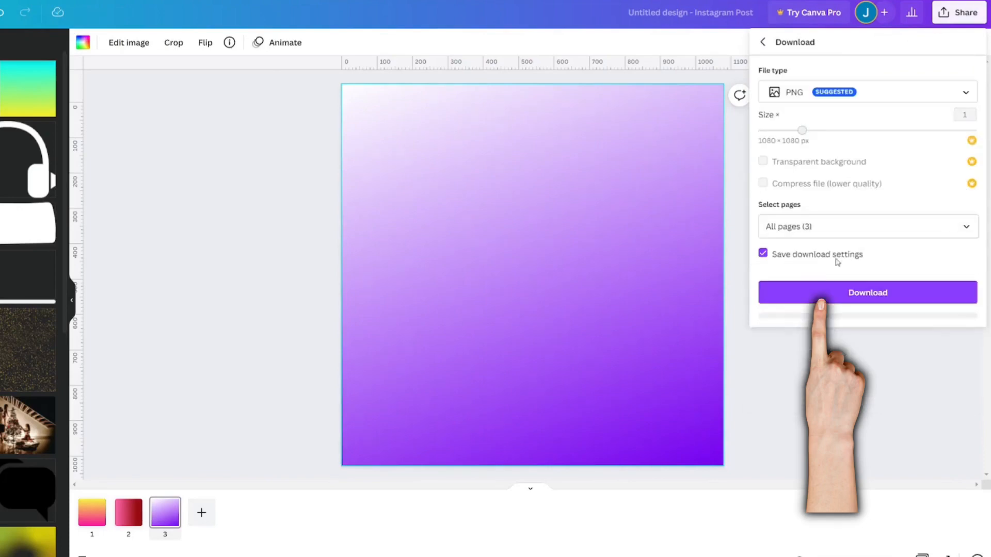
click(794, 226)
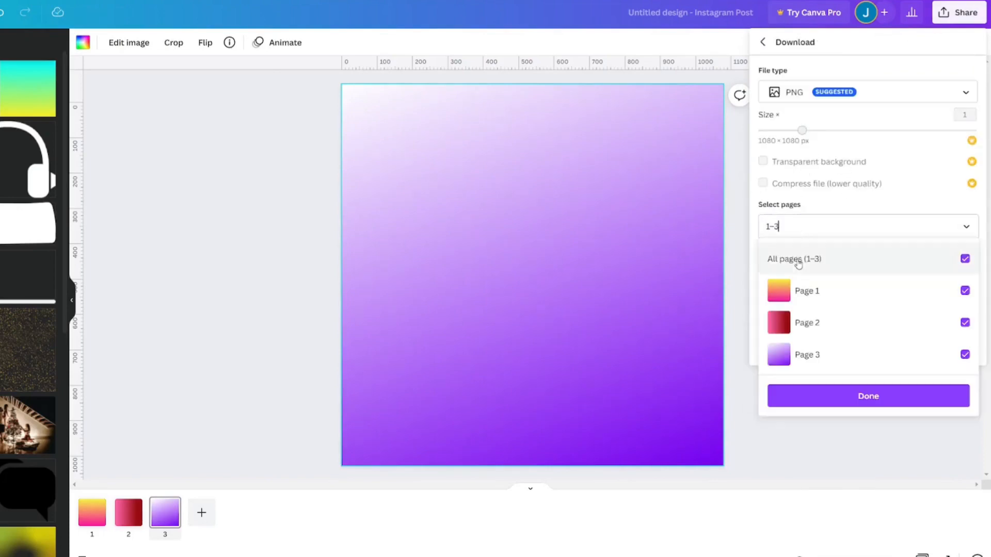
click(796, 259)
click(807, 355)
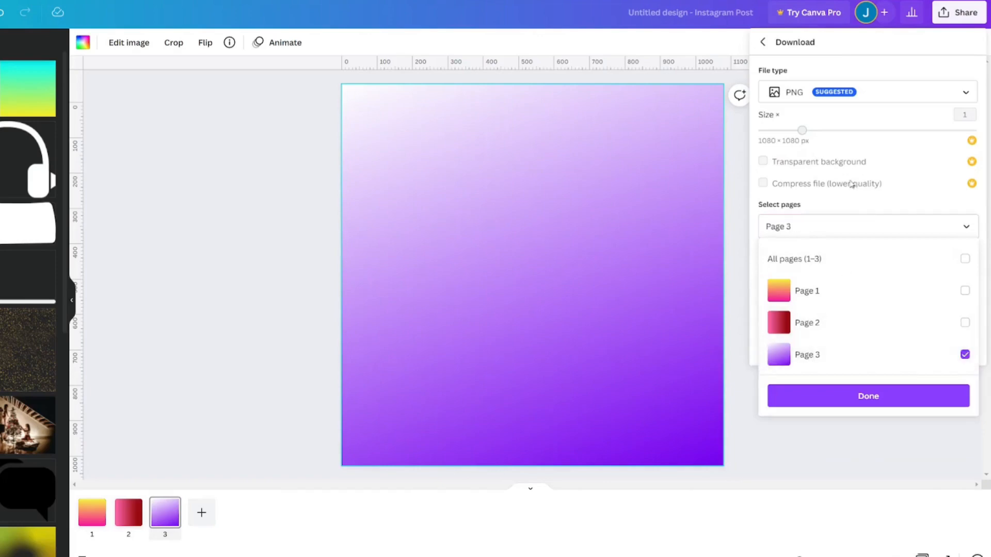
click(840, 227)
click(865, 293)
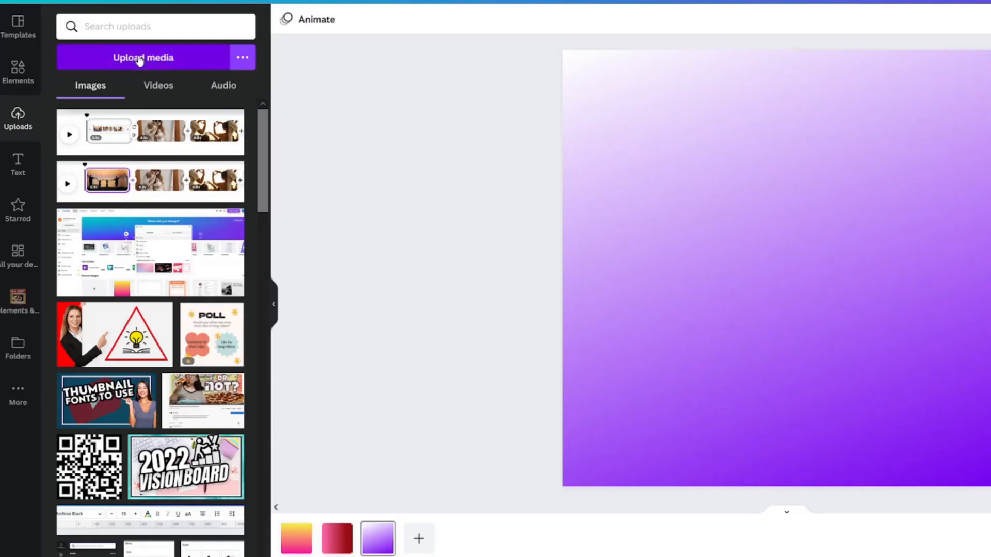
Upload the purple gradient file Untitled design(65).png from the Downloads folder
click(139, 58)
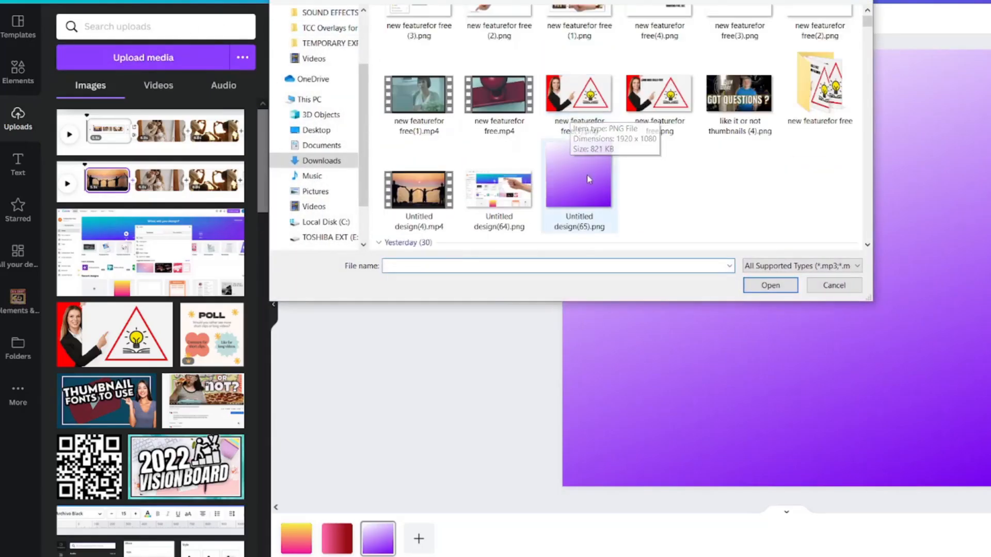
double_click(587, 174)
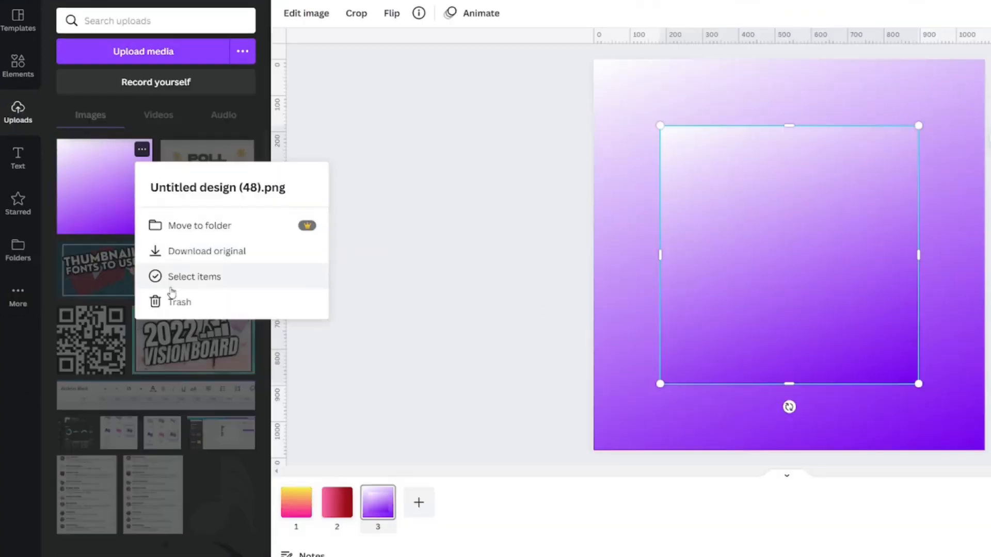
Try to move the uploaded image Untitled design (48).png to a folder, both as a selected item and through its own options
click(173, 283)
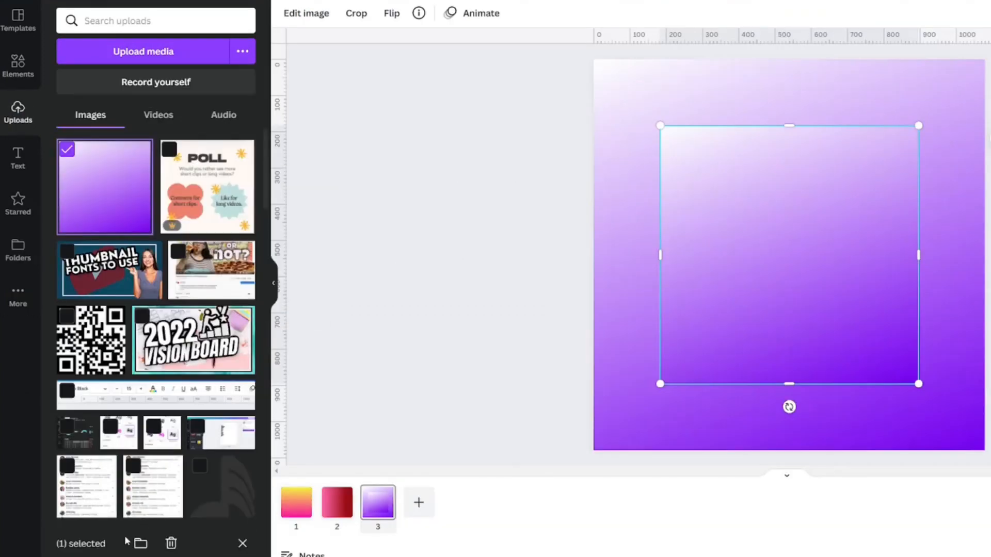
click(138, 544)
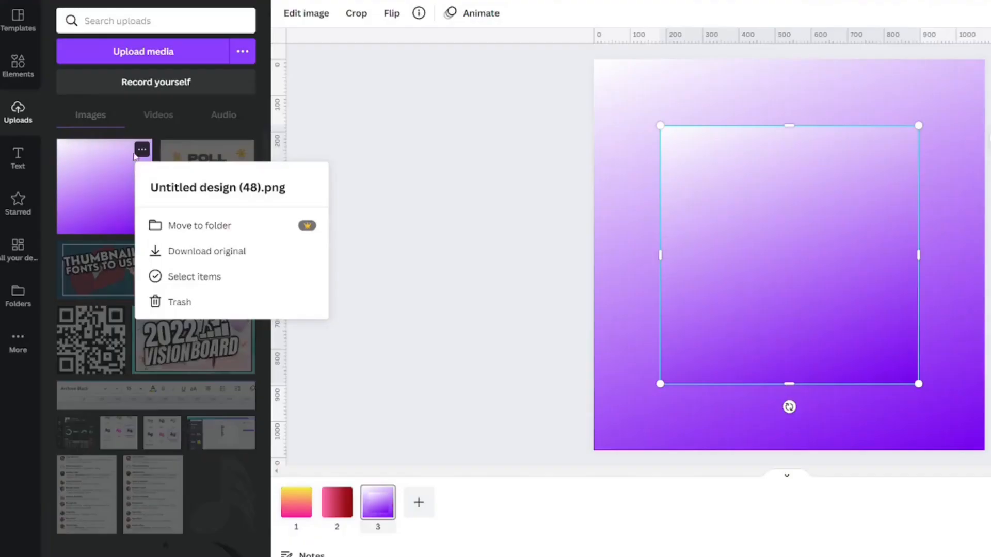
click(192, 225)
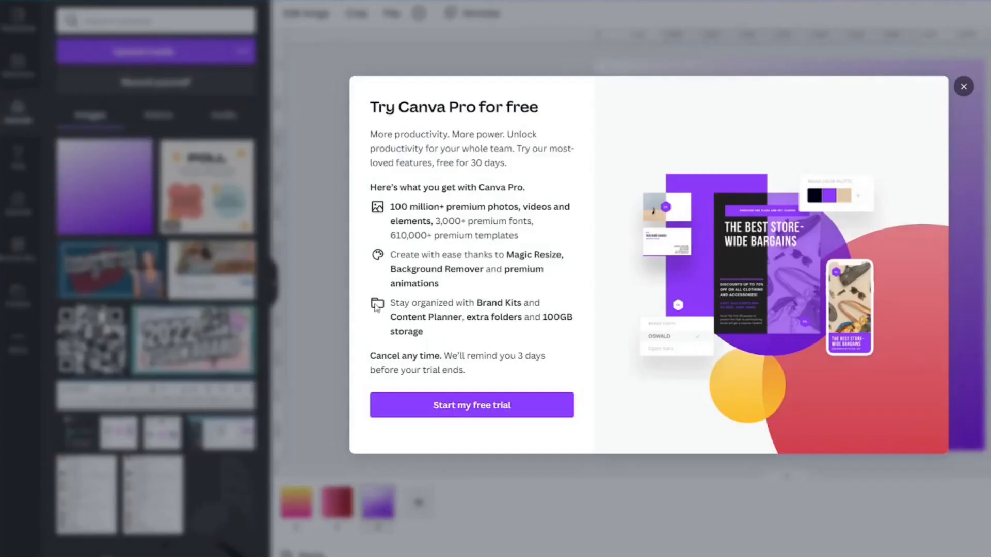
click(963, 86)
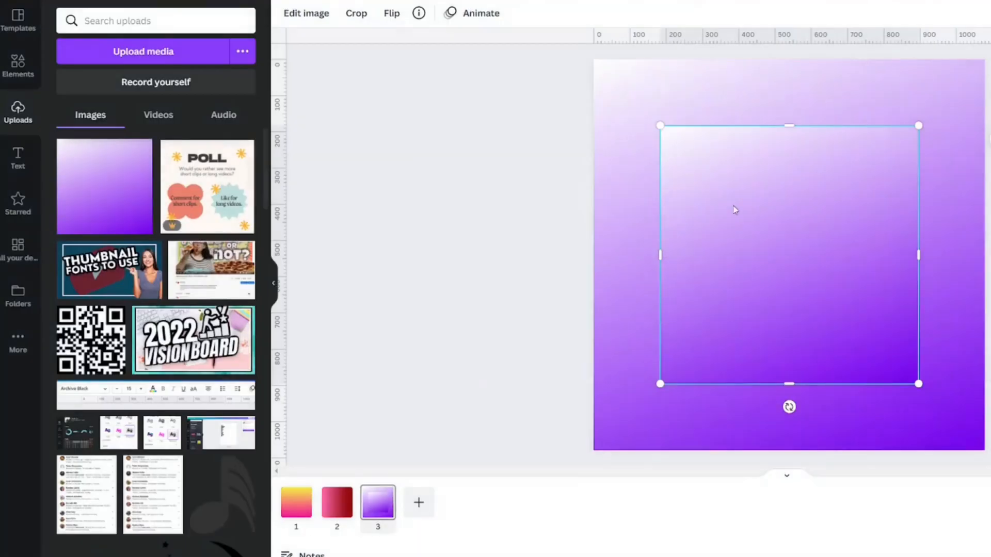
Add the uploaded purple gradient on page 3 to the elements & photos folder, found by searching the folders for "element"
click(418, 13)
click(500, 92)
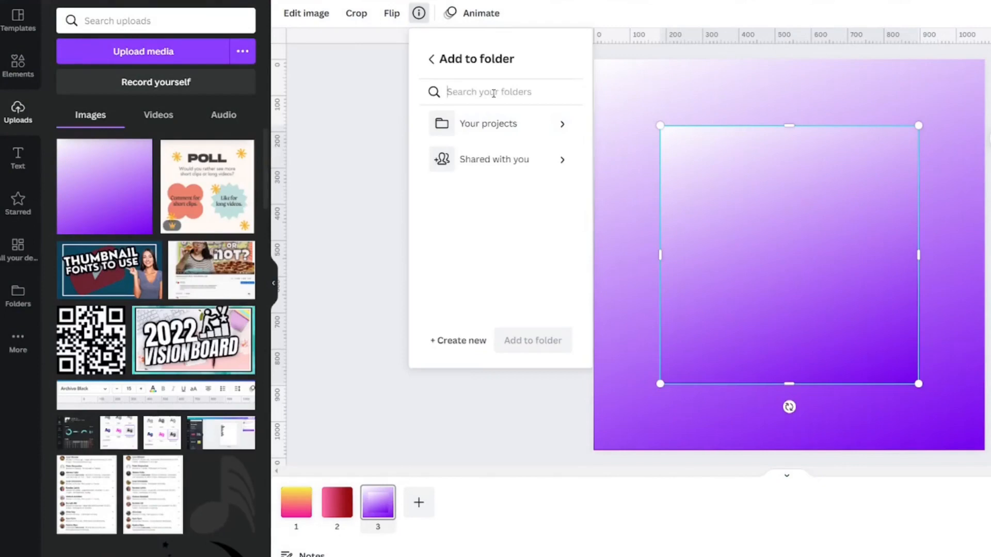
text(element)
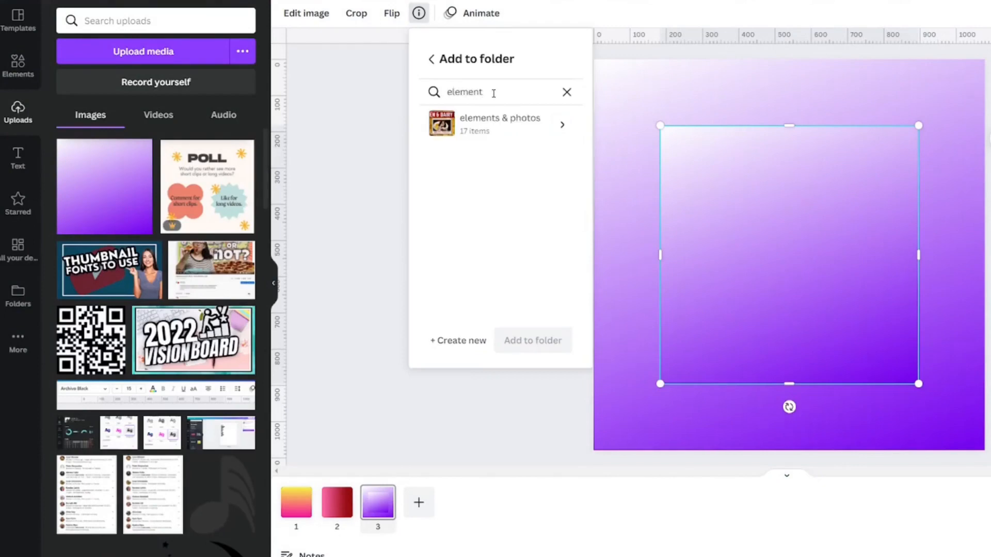
click(482, 130)
click(534, 340)
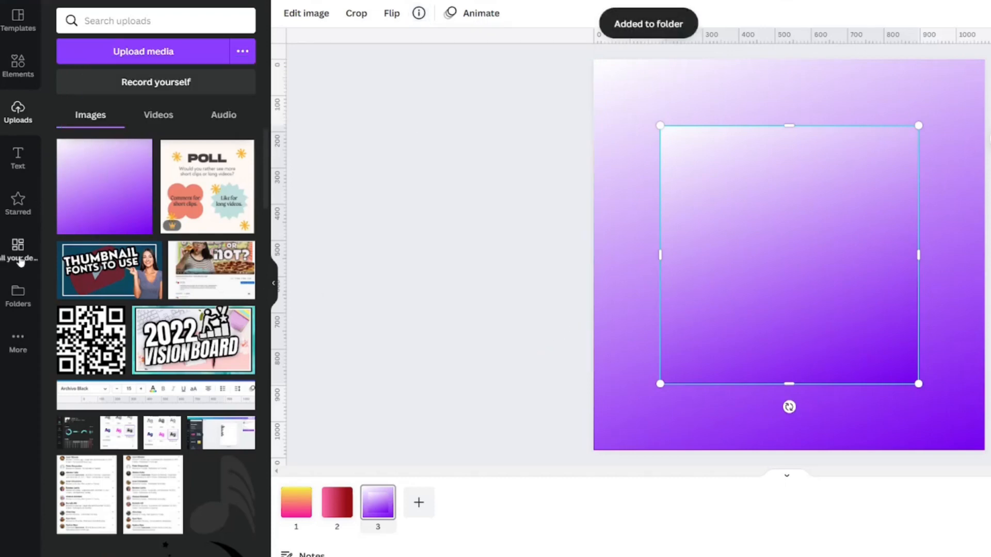
Open the elements & photos folder and undo the placement of the smaller gradient copy on page 3
click(18, 304)
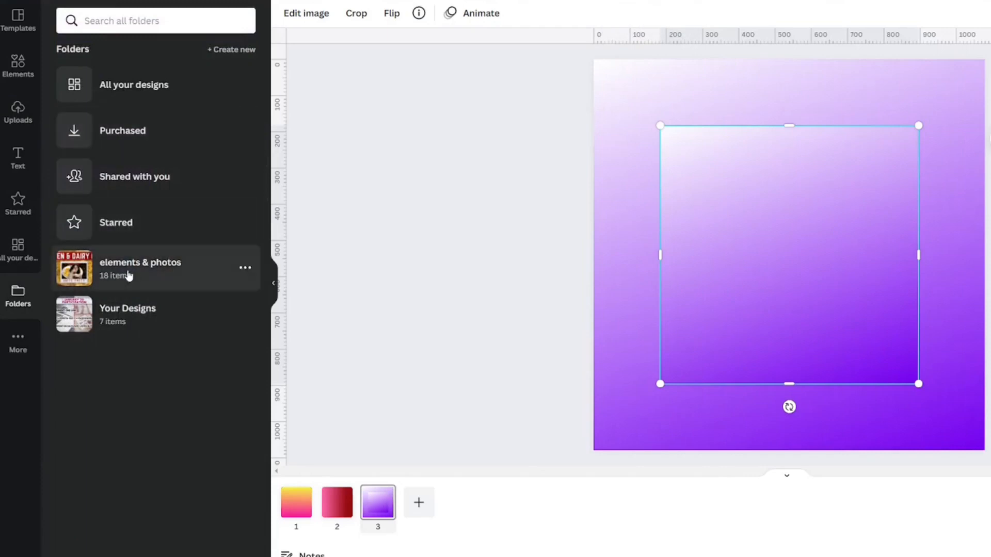
click(126, 272)
key(ctrl+z)
key(ctrl+z)
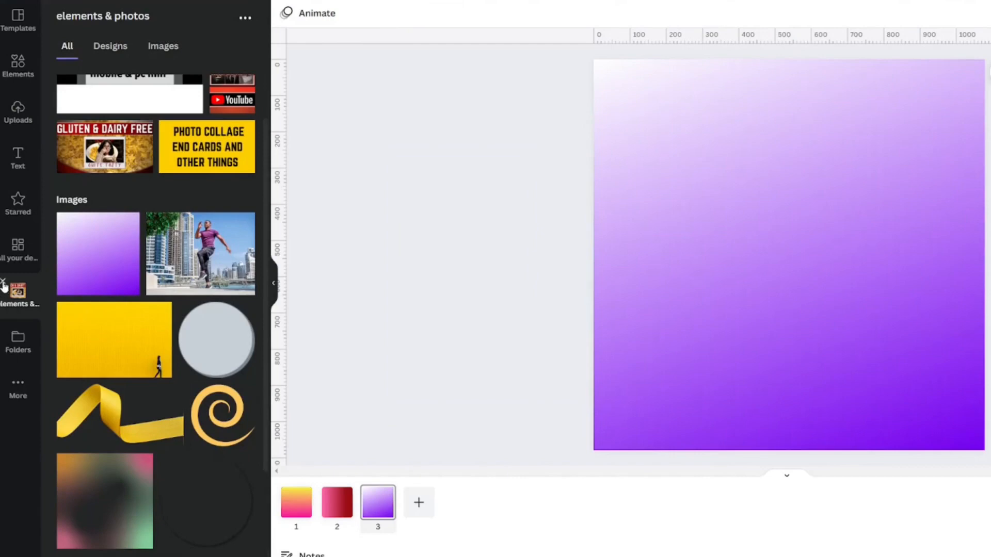
Close the elements & photos folder and select the purple gradient background of page 3
click(3, 283)
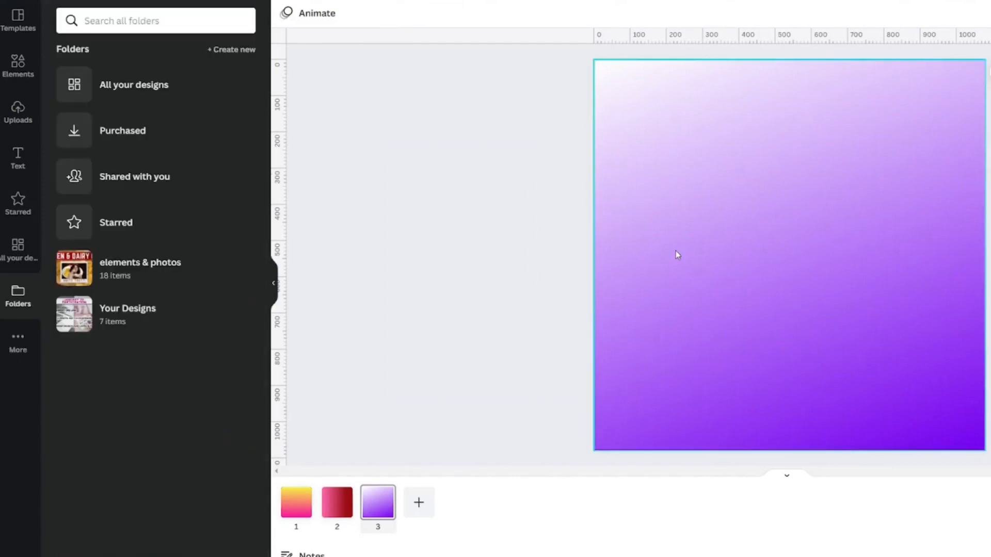
click(676, 254)
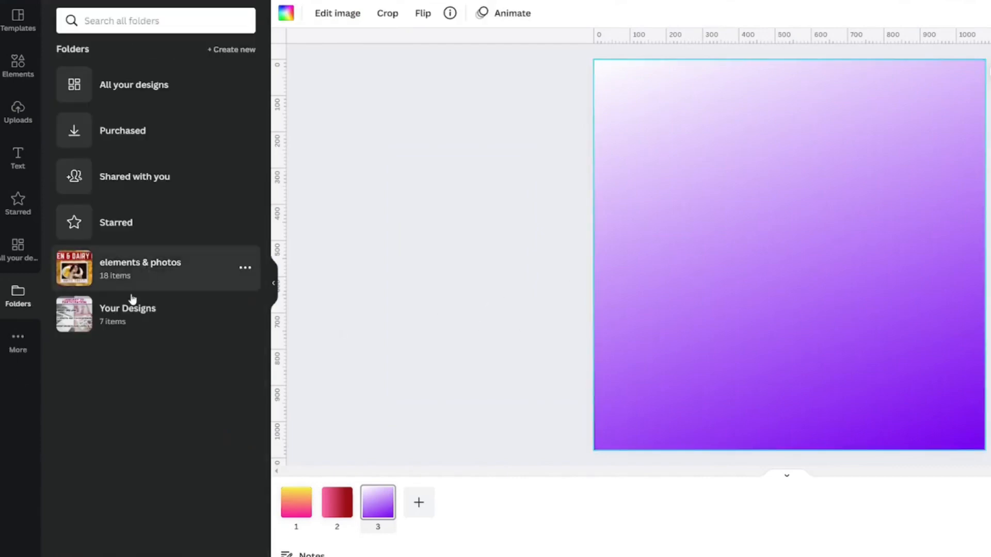